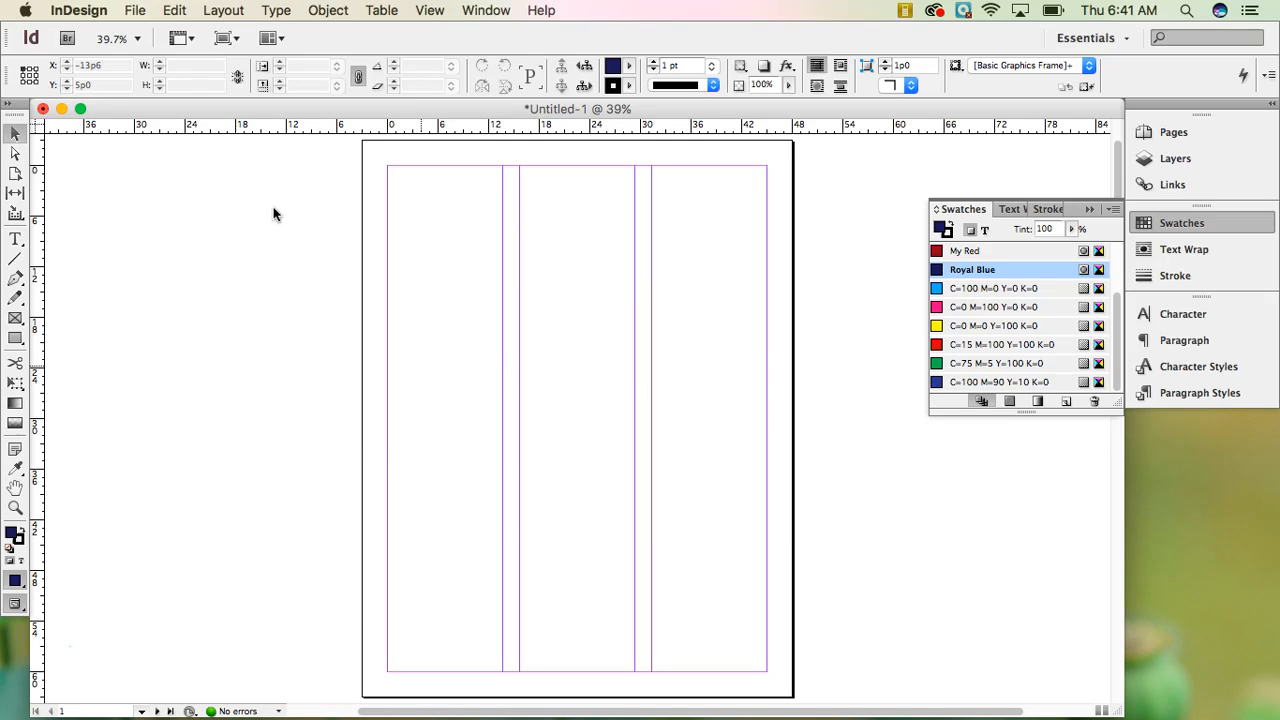
- Create a new paragraph style named Body Text
click(1087, 211)
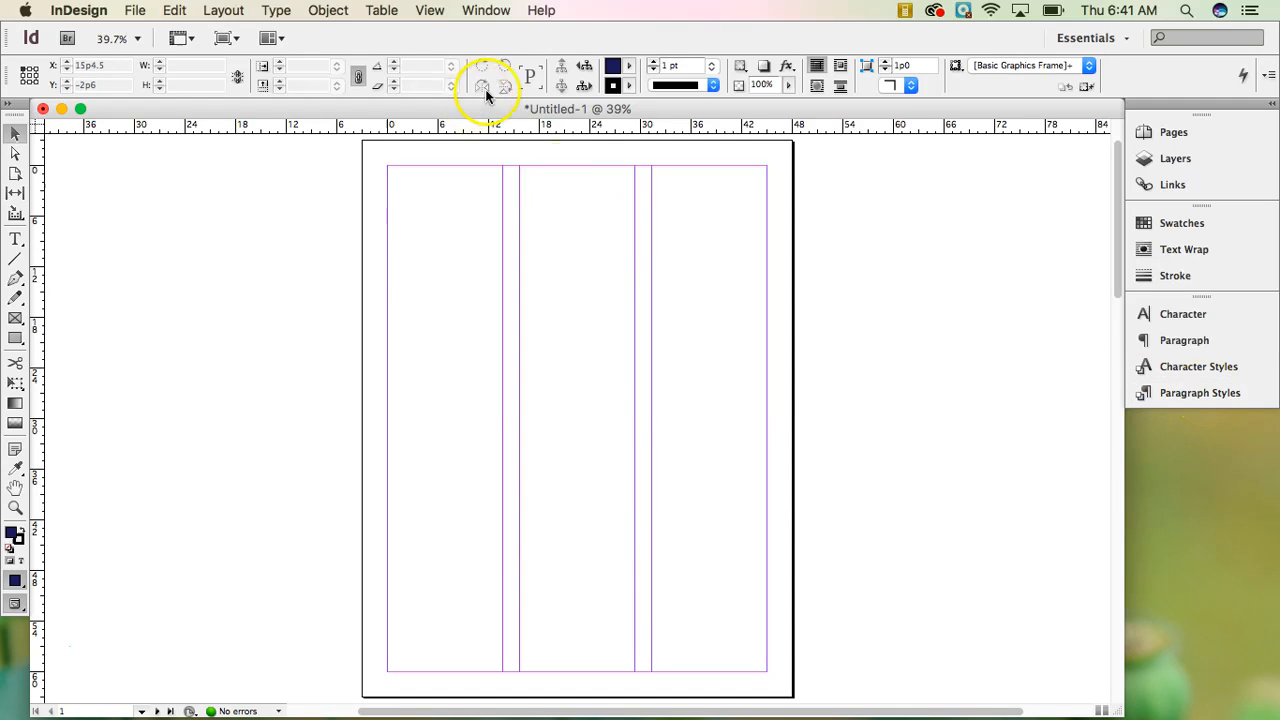
click(278, 12)
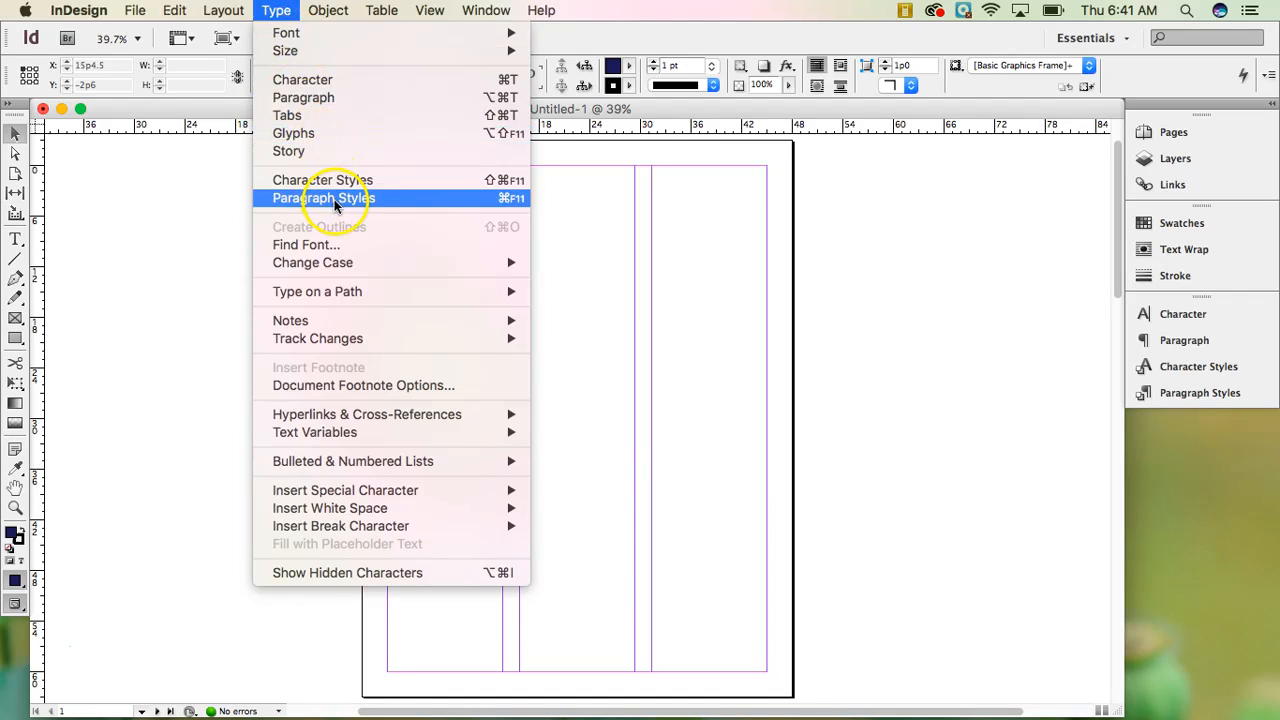
click(1195, 394)
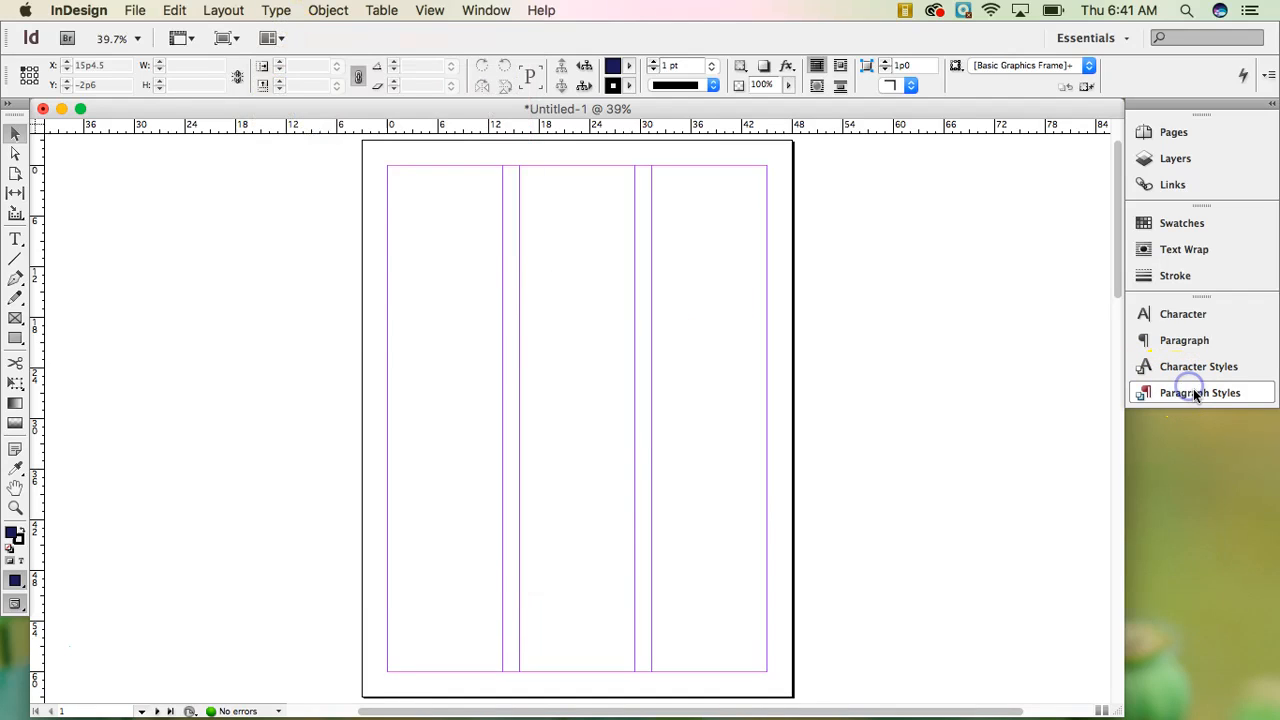
click(1195, 394)
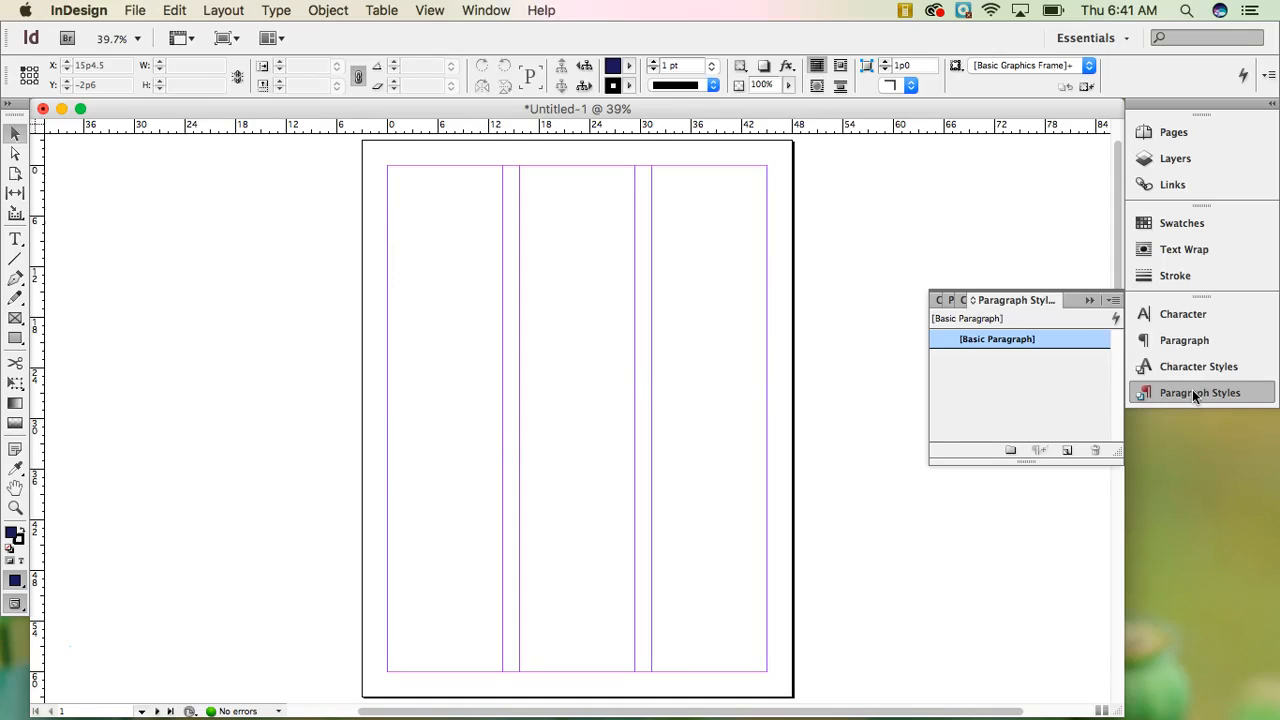
click(1116, 303)
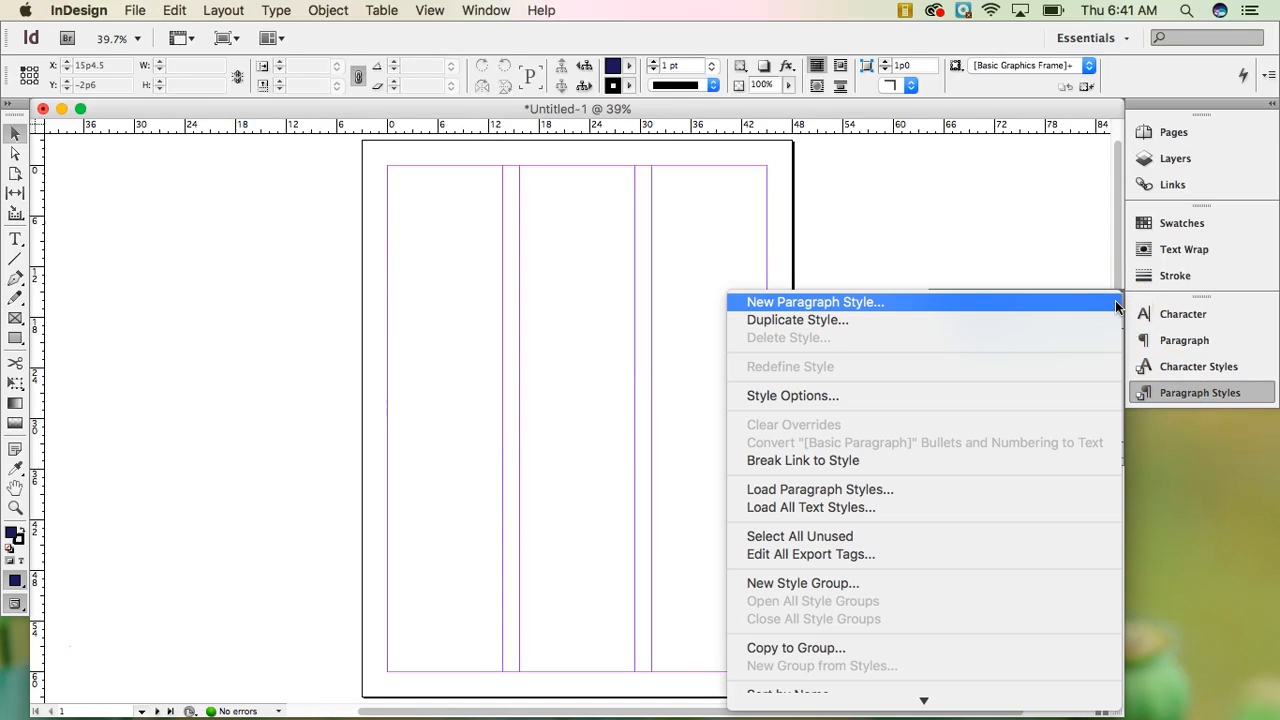
click(907, 301)
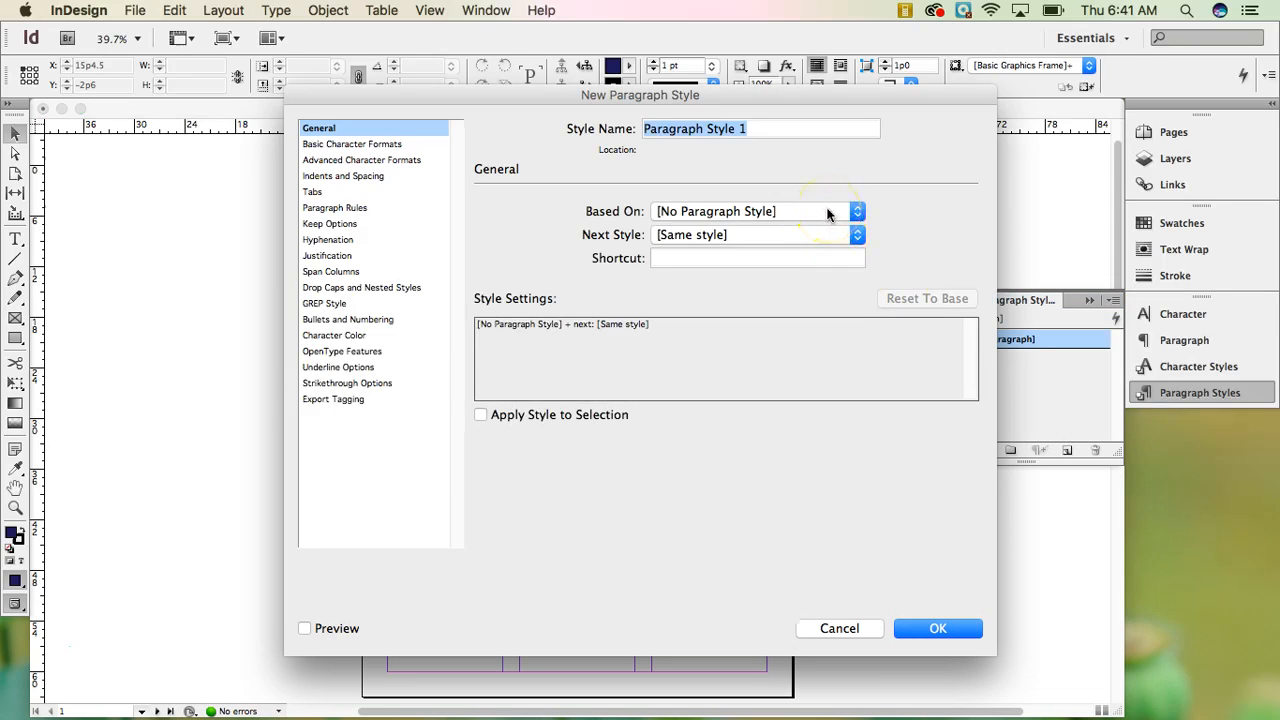
text(Body Text)
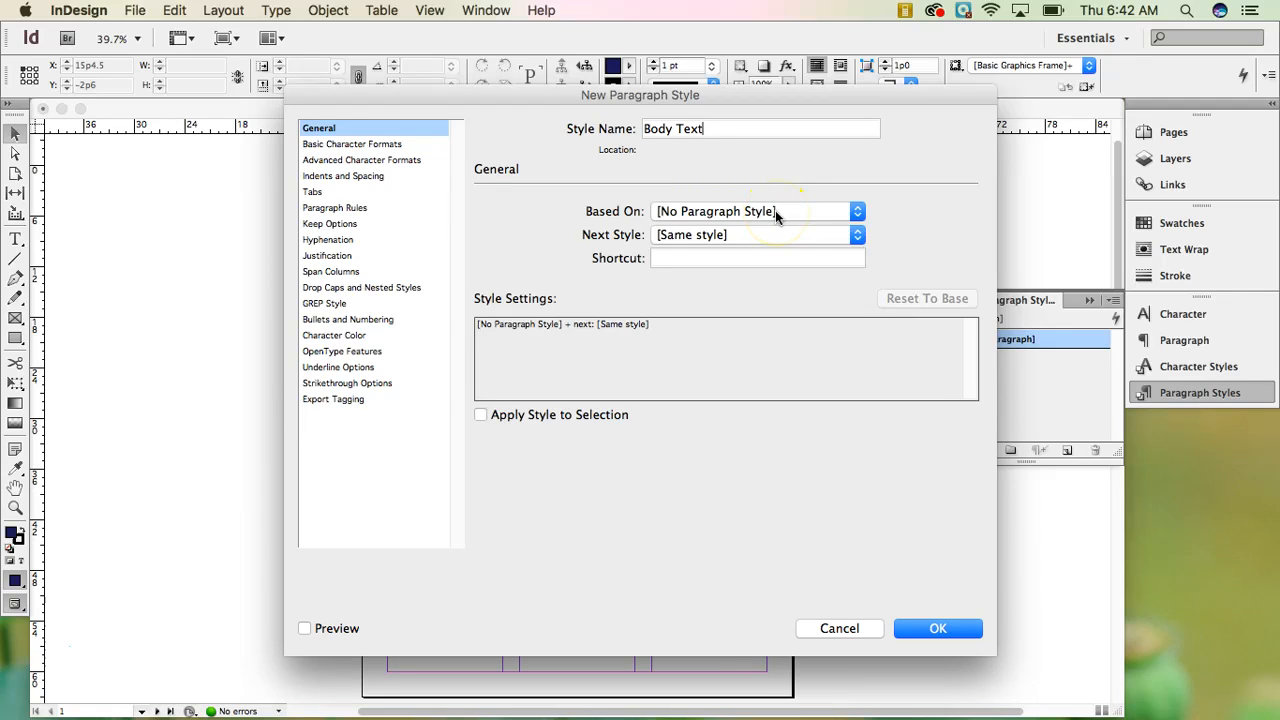
- Set the Body Text style's font family to Times New Roman and keep lines together at the start and end of paragraphs
click(324, 147)
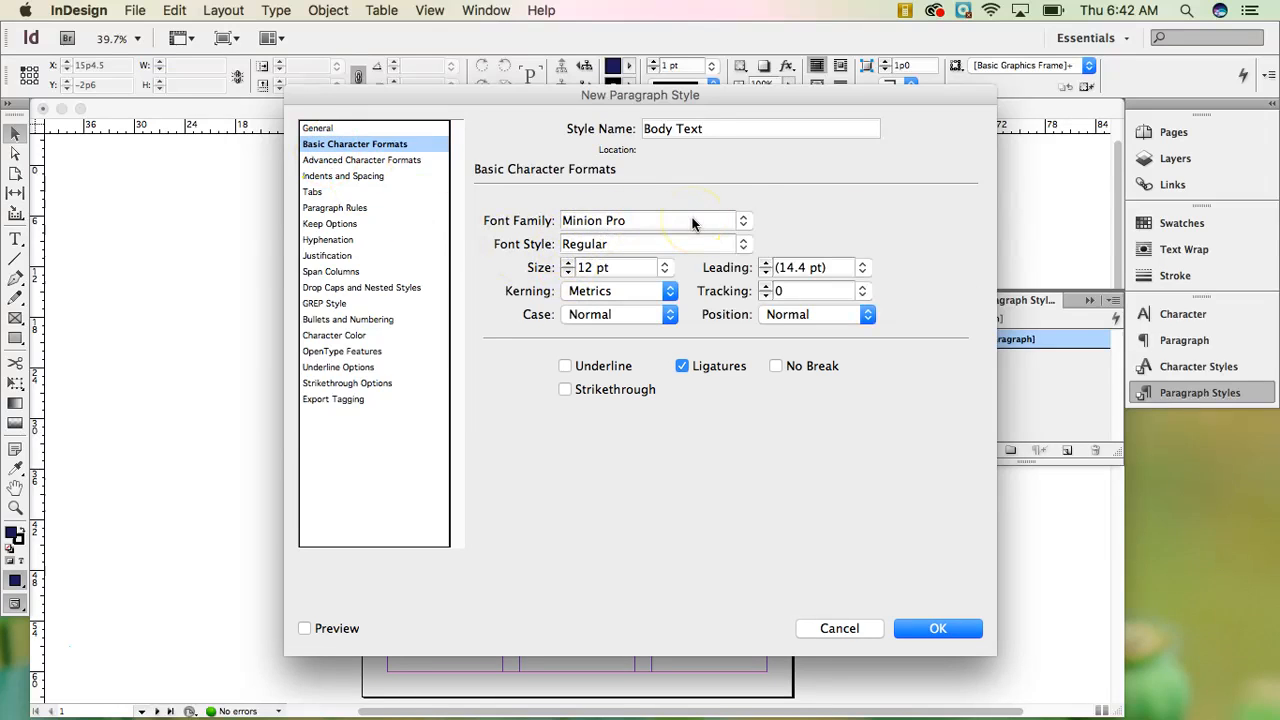
click(743, 221)
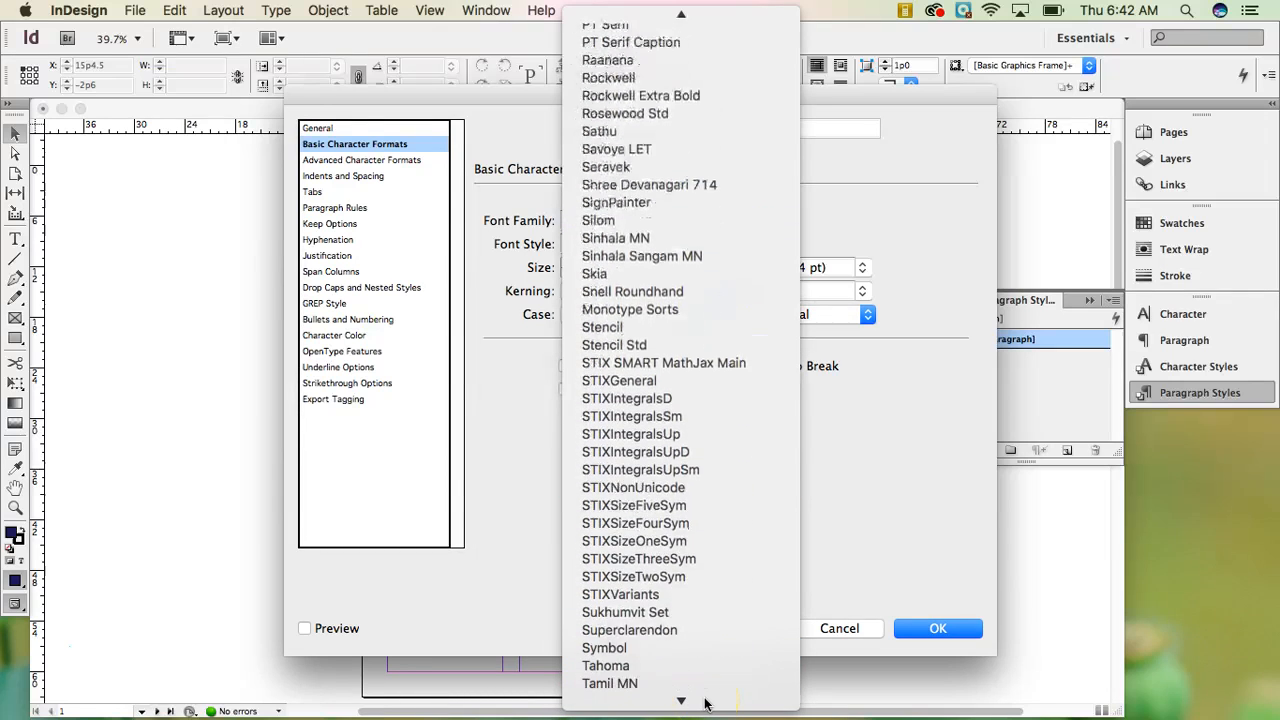
click(703, 634)
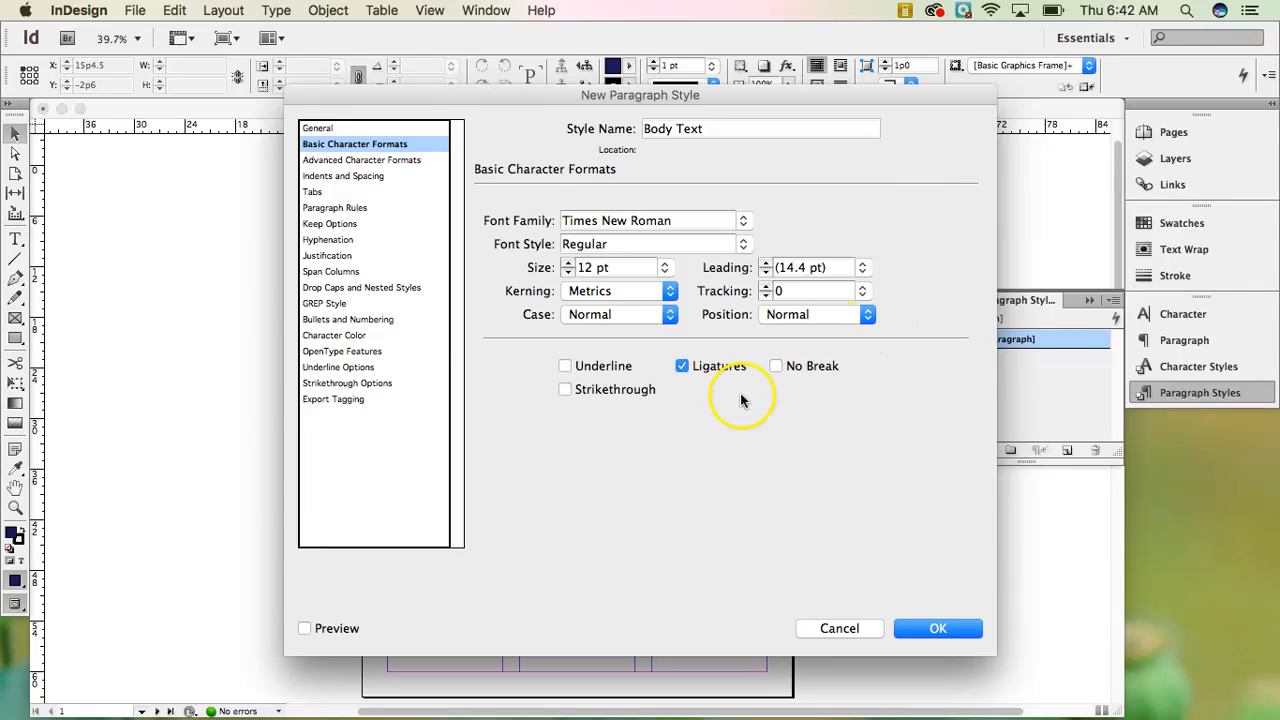
click(323, 226)
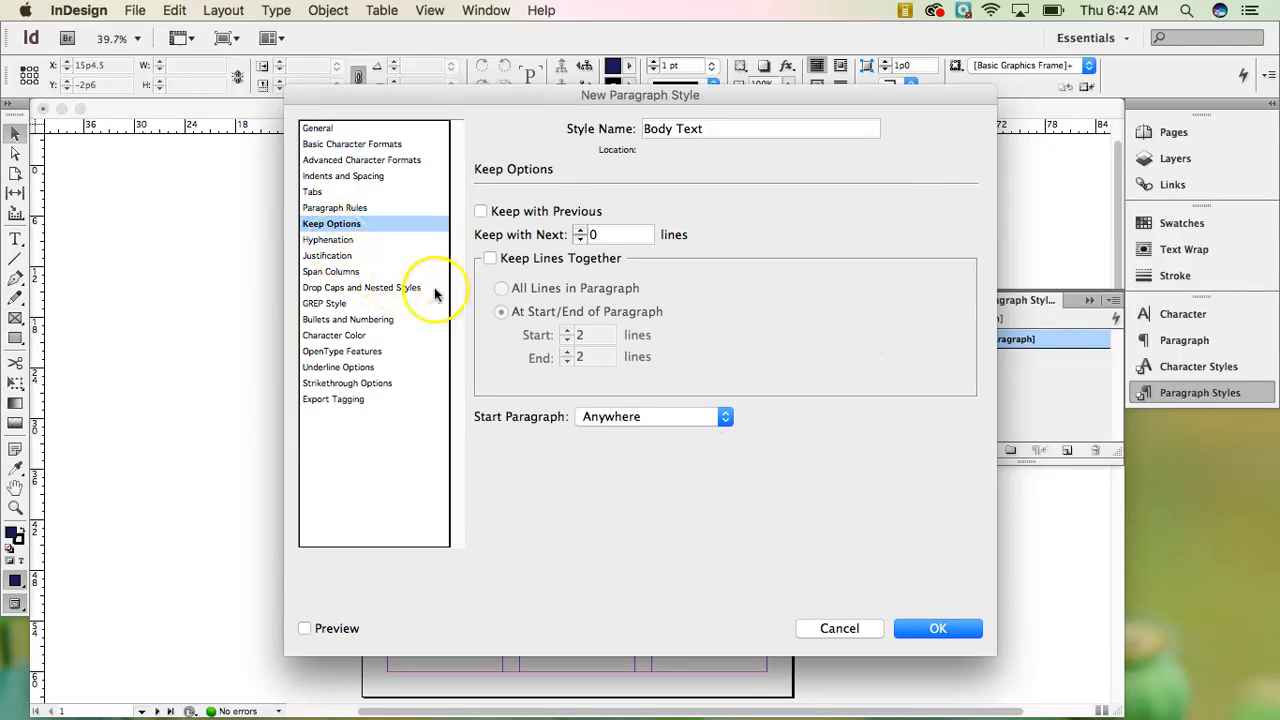
click(490, 259)
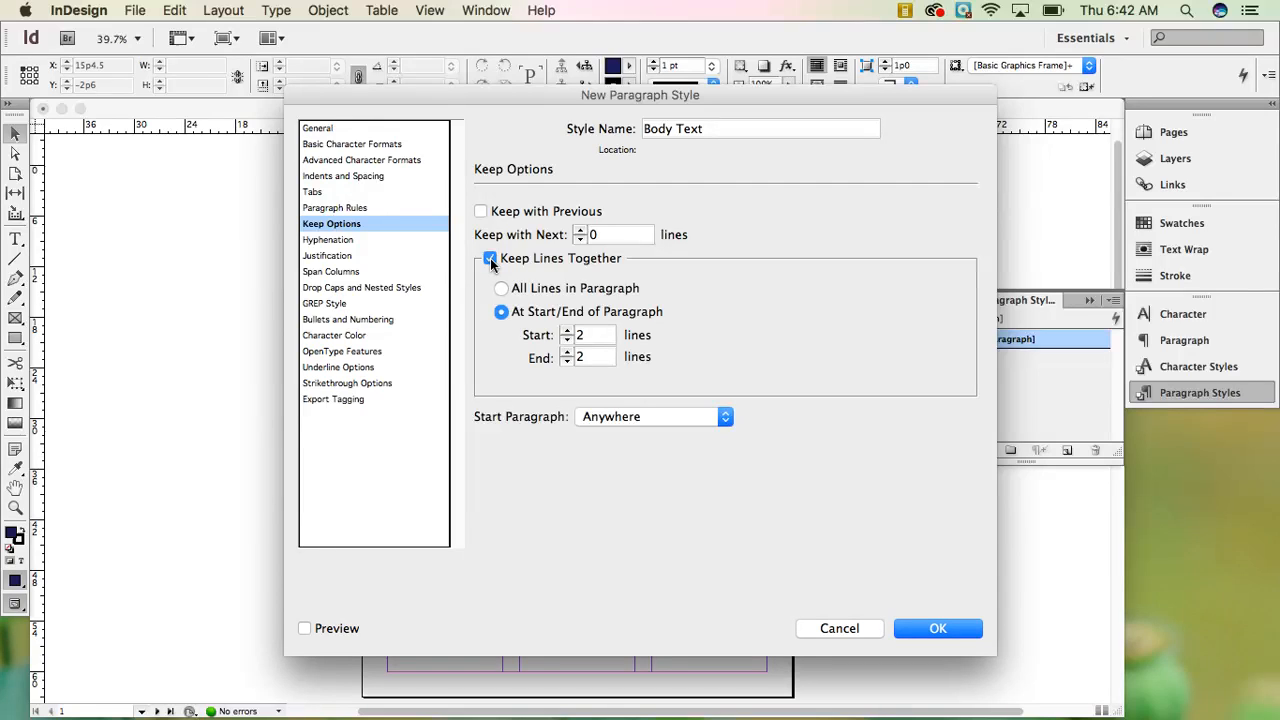
- Set the Body Text style's space before to 1p0 and save the style
click(348, 176)
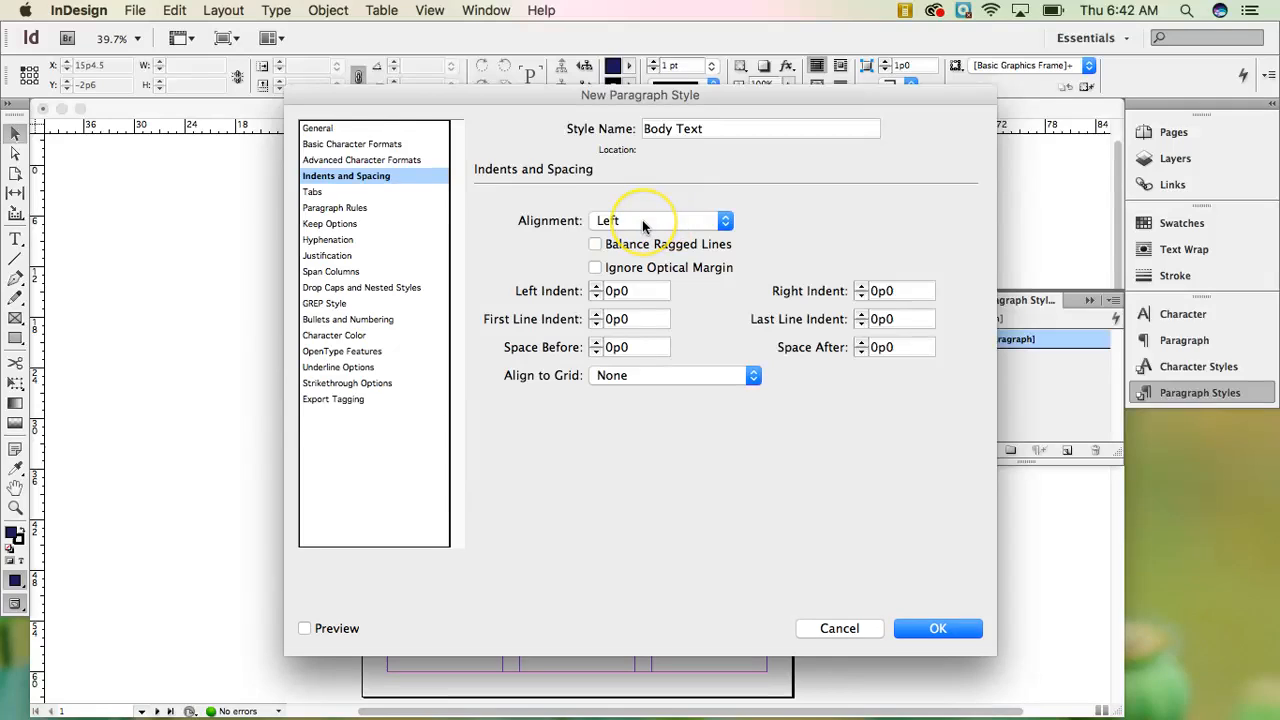
click(614, 348)
key(BackSpace)
text(1)
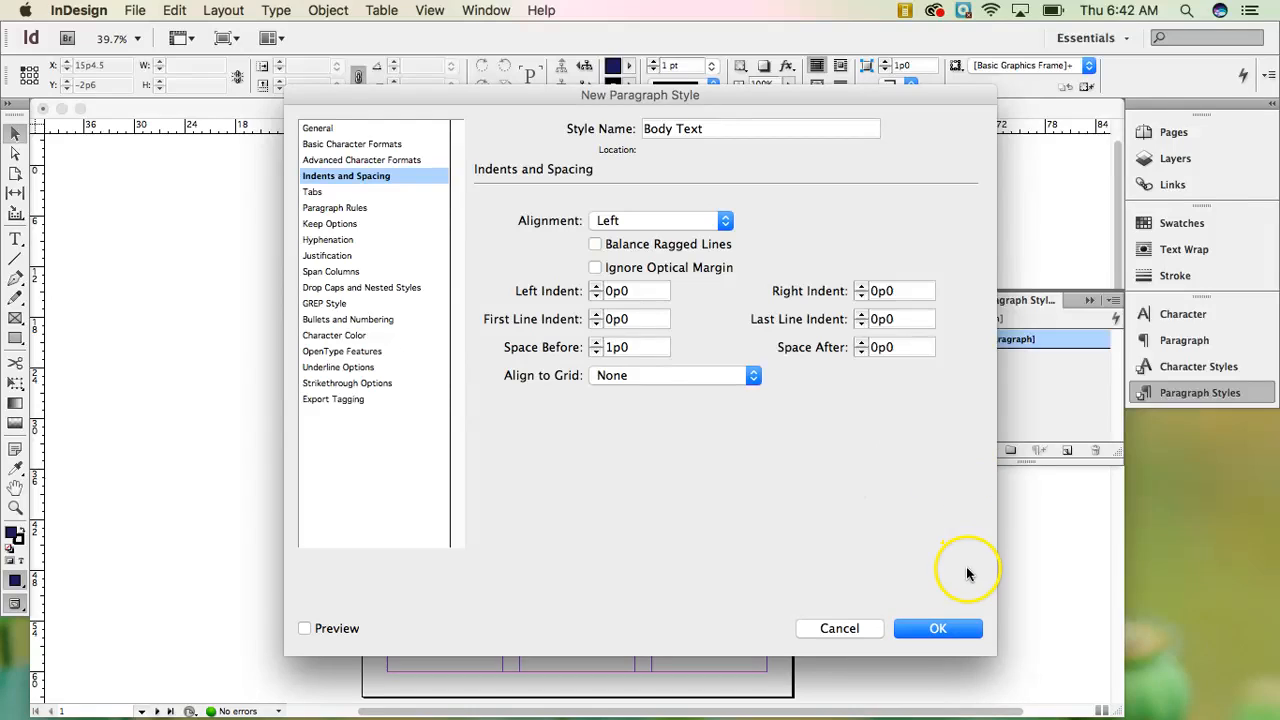
click(940, 628)
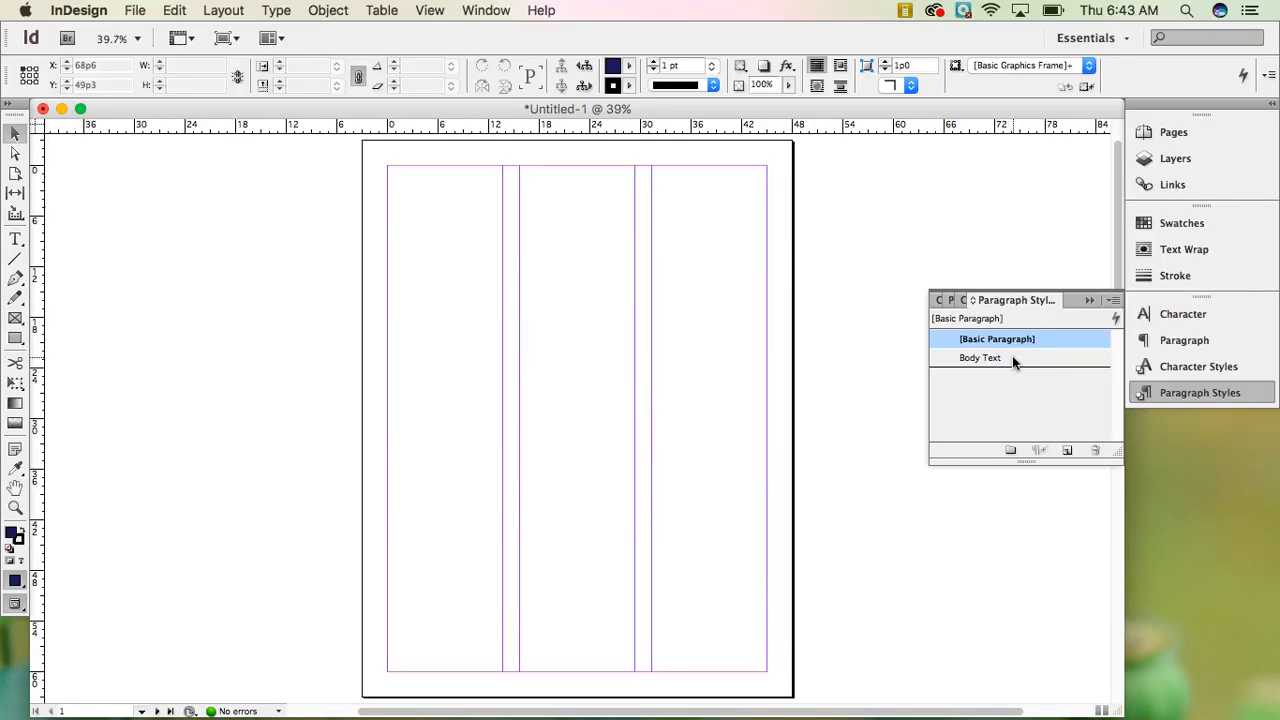
- Start another new paragraph style named Caption
click(985, 342)
click(1116, 301)
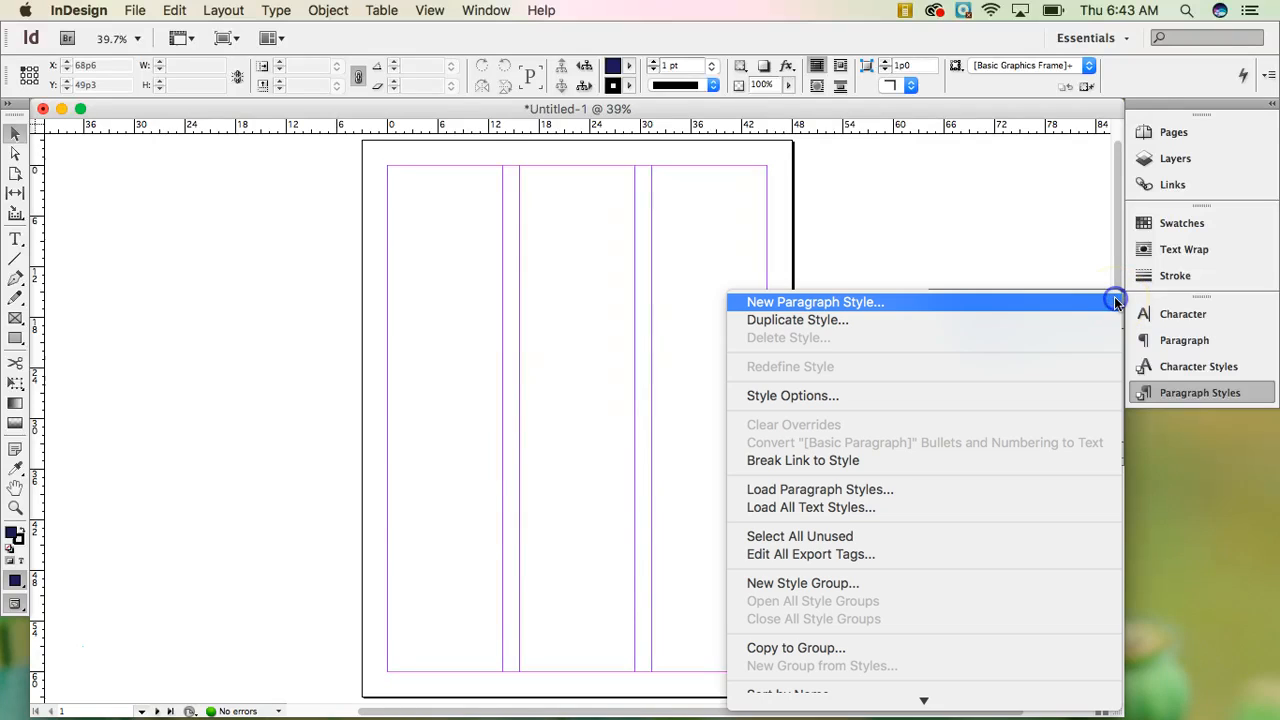
click(984, 304)
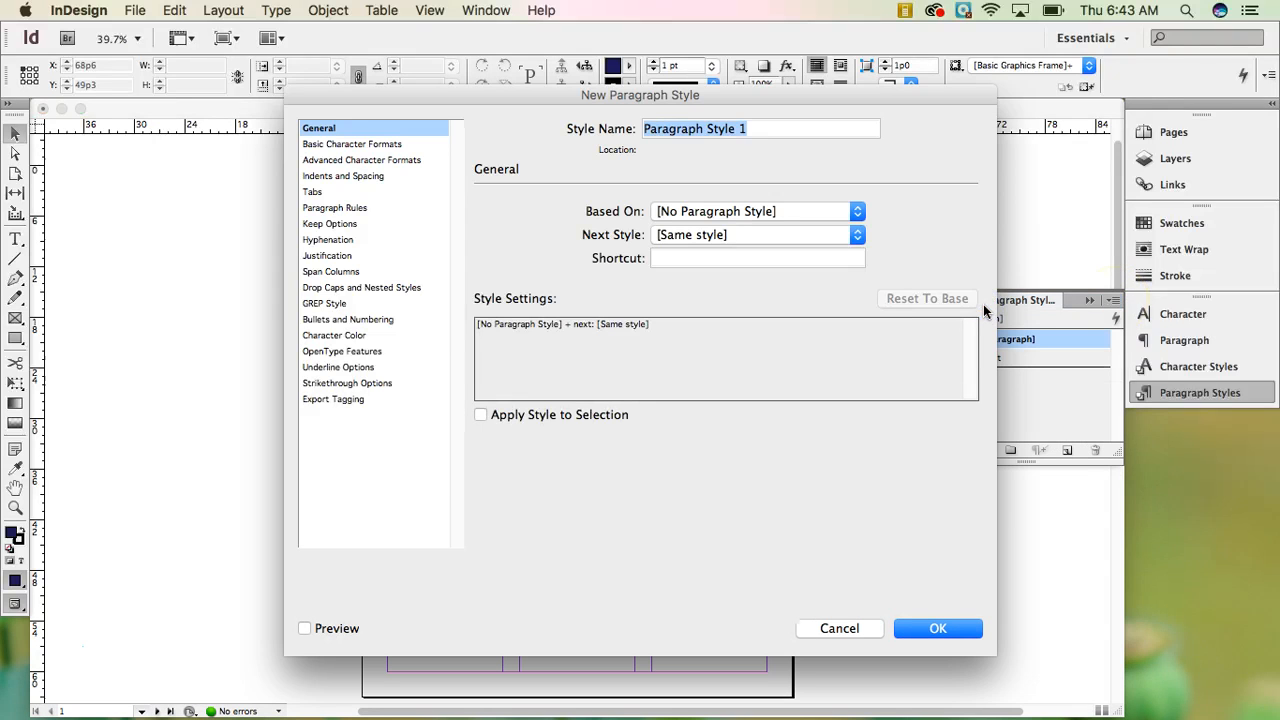
text(Caption)
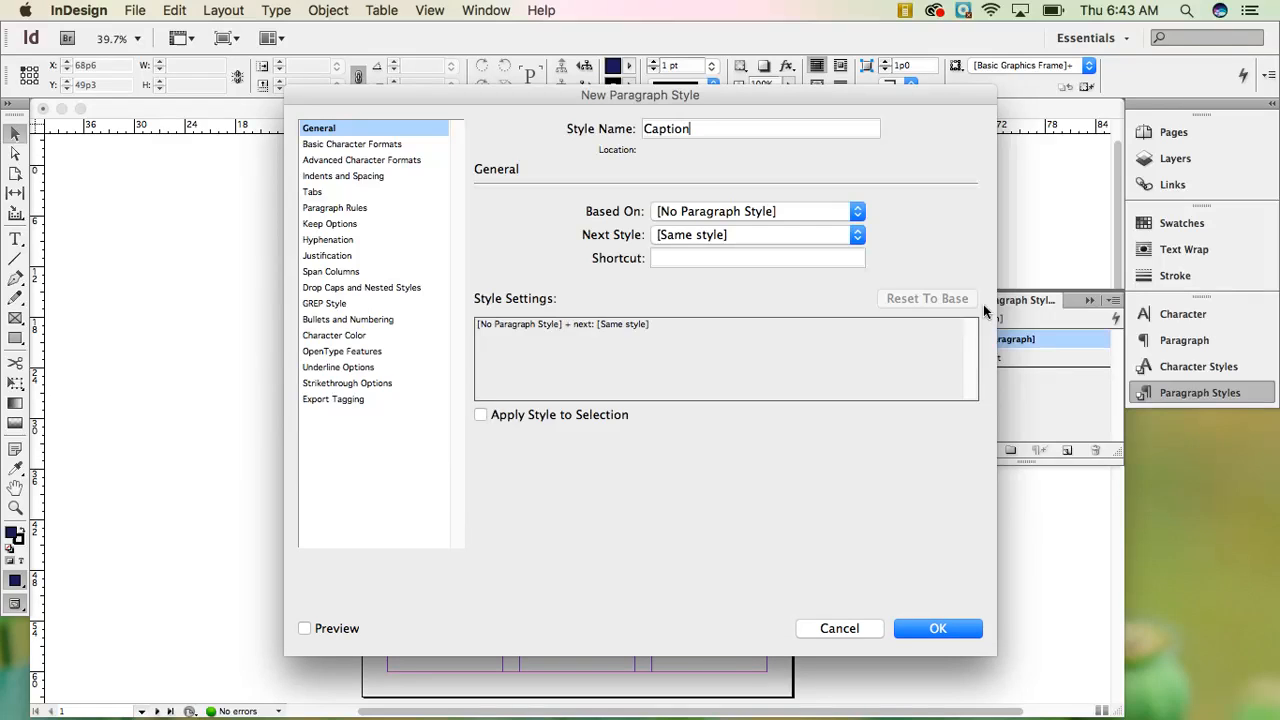
- Format the Caption style's characters as Times New Roman, Bold Italic, 10 pt
click(323, 146)
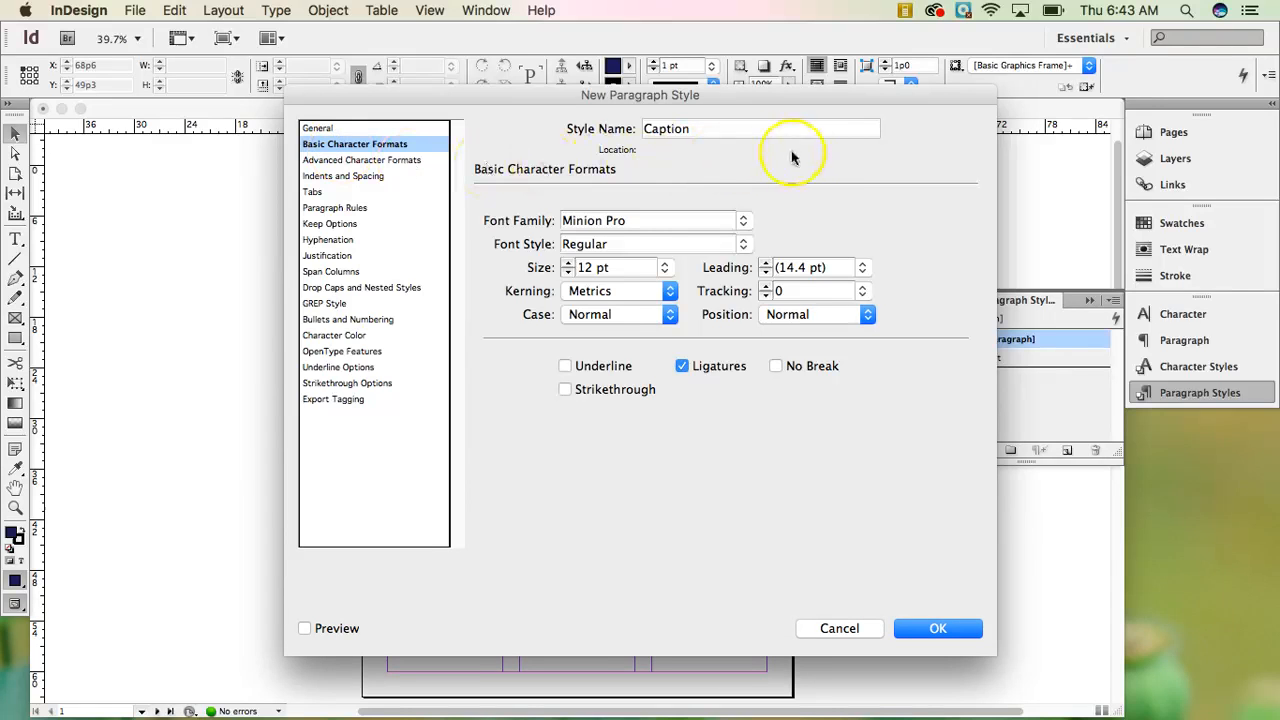
click(743, 221)
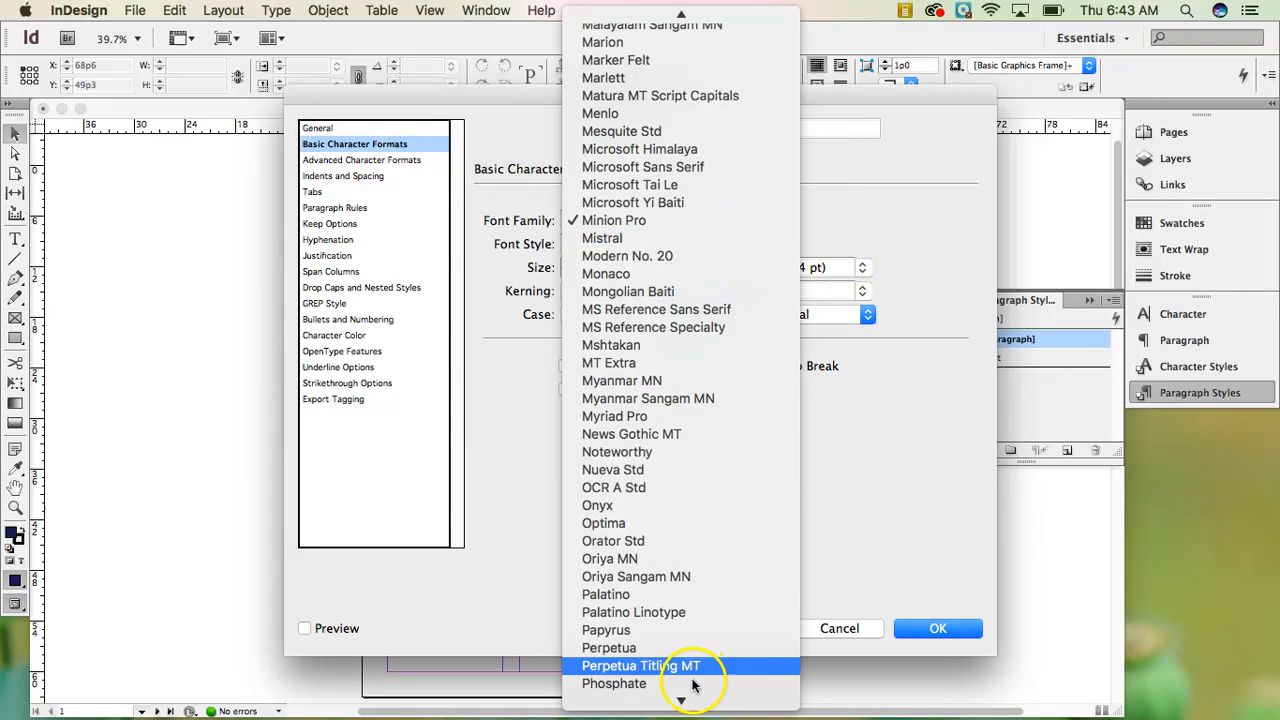
mouse_move(686, 704)
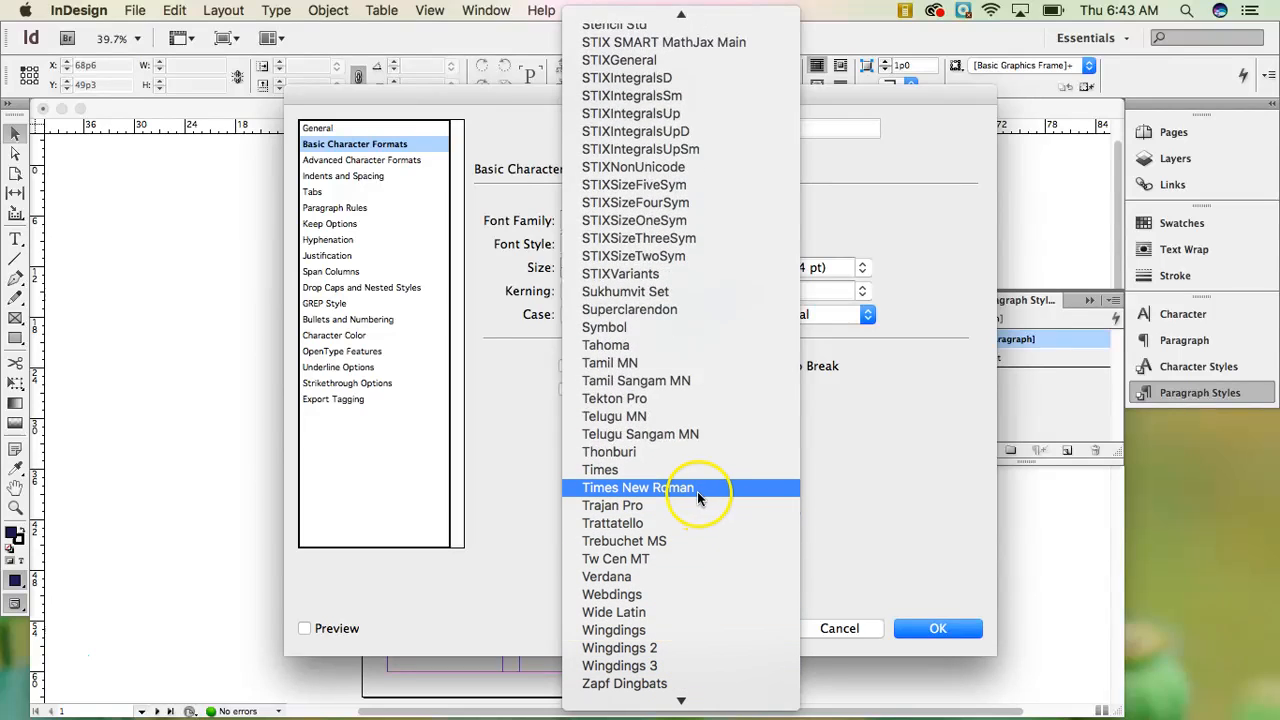
click(697, 488)
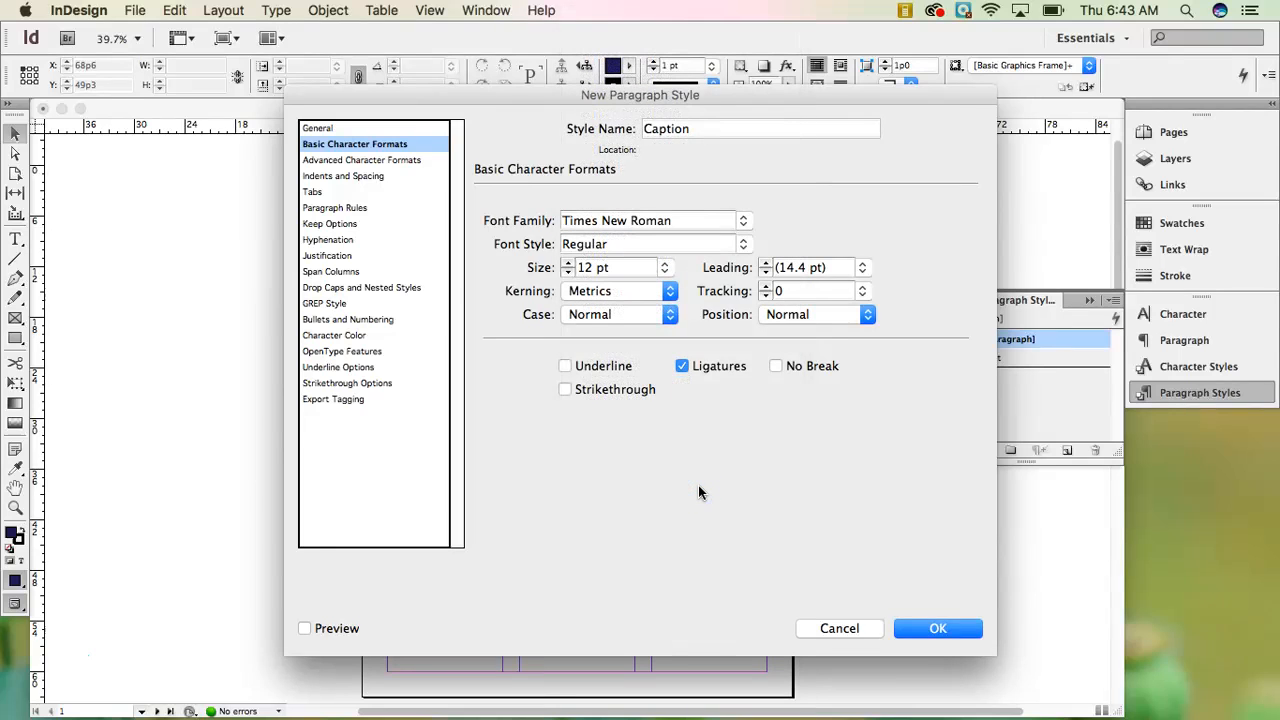
click(569, 274)
click(569, 274)
click(744, 245)
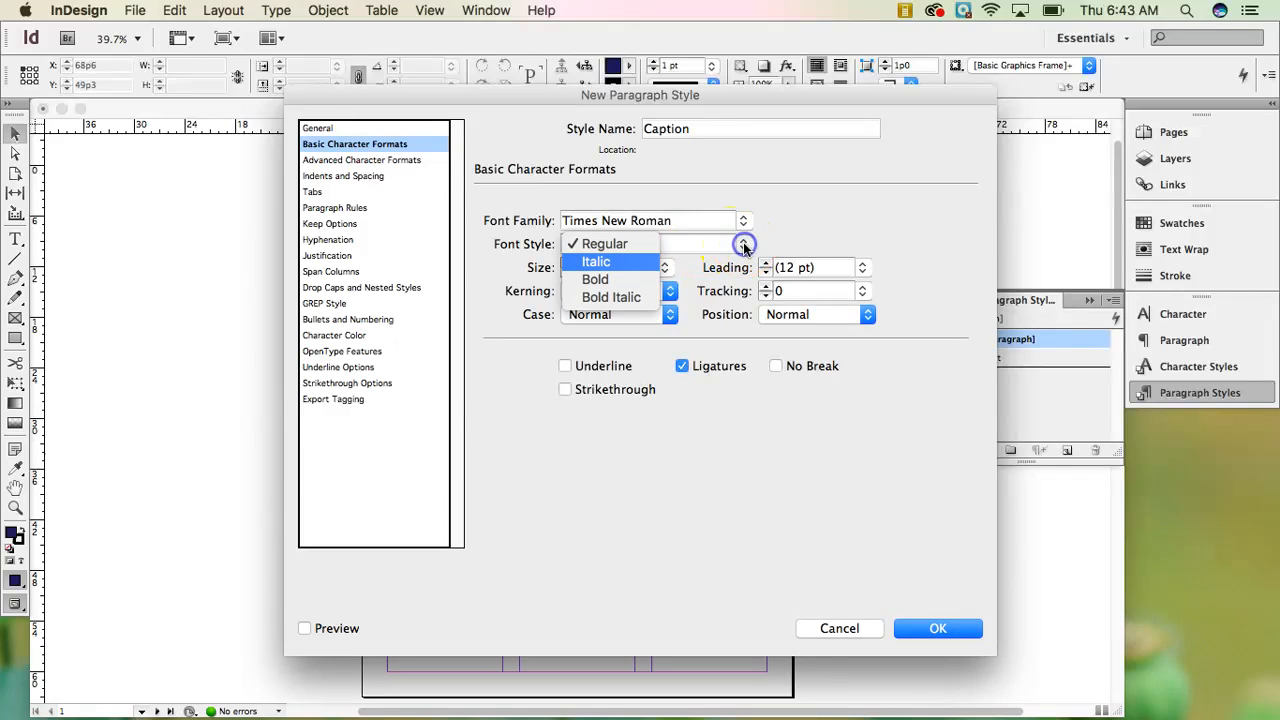
click(639, 297)
click(724, 491)
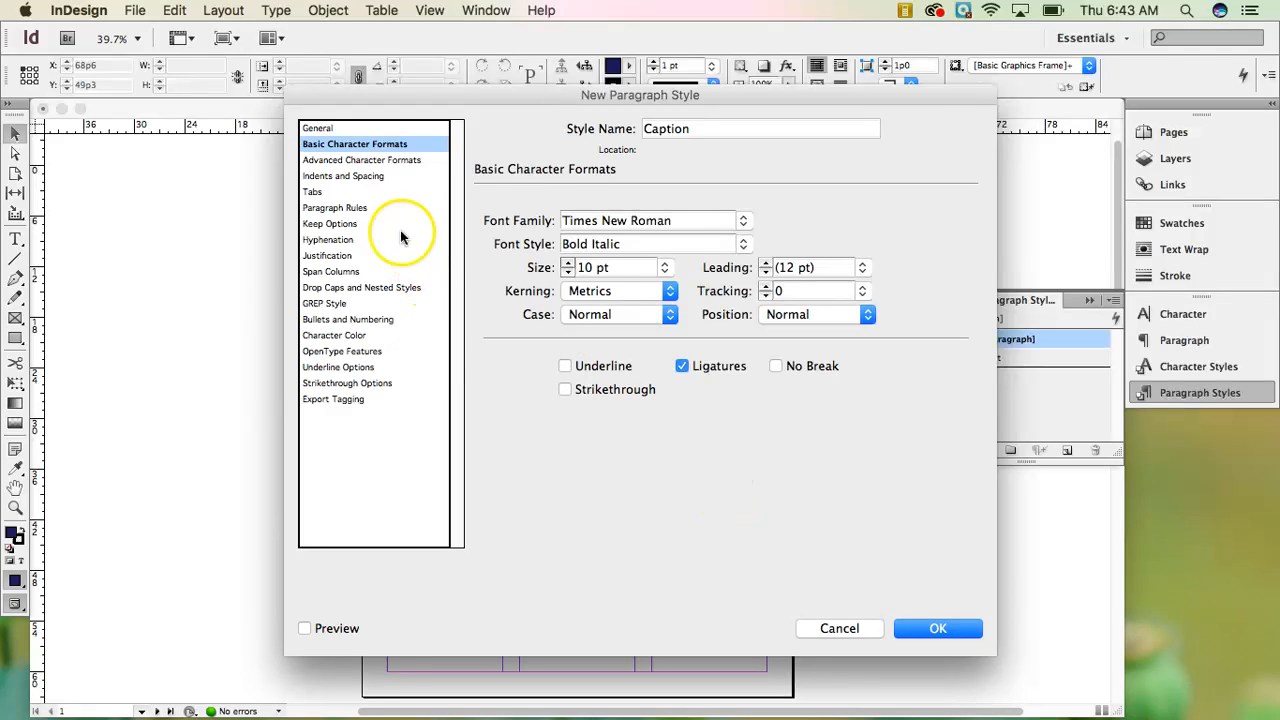
- Turn on a rule above for the Caption style, 0.5 pt in Royal Blue with a 1p0 offset
click(337, 210)
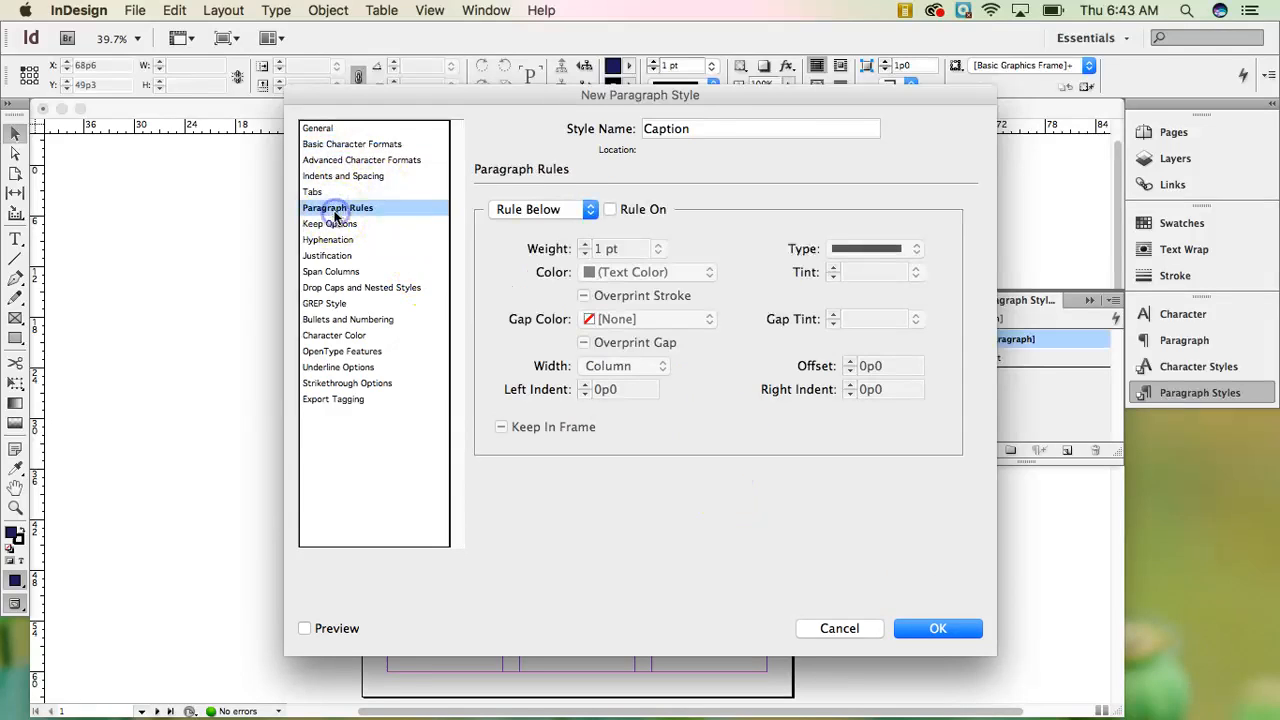
click(590, 212)
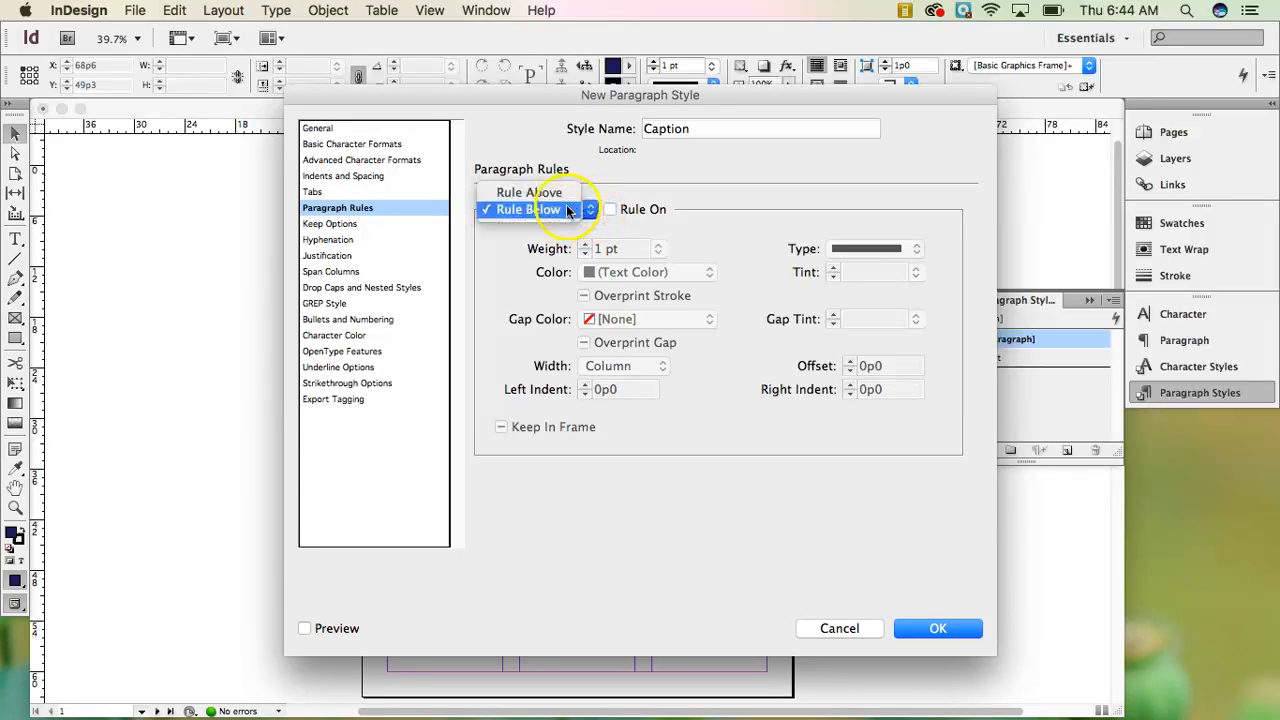
click(565, 192)
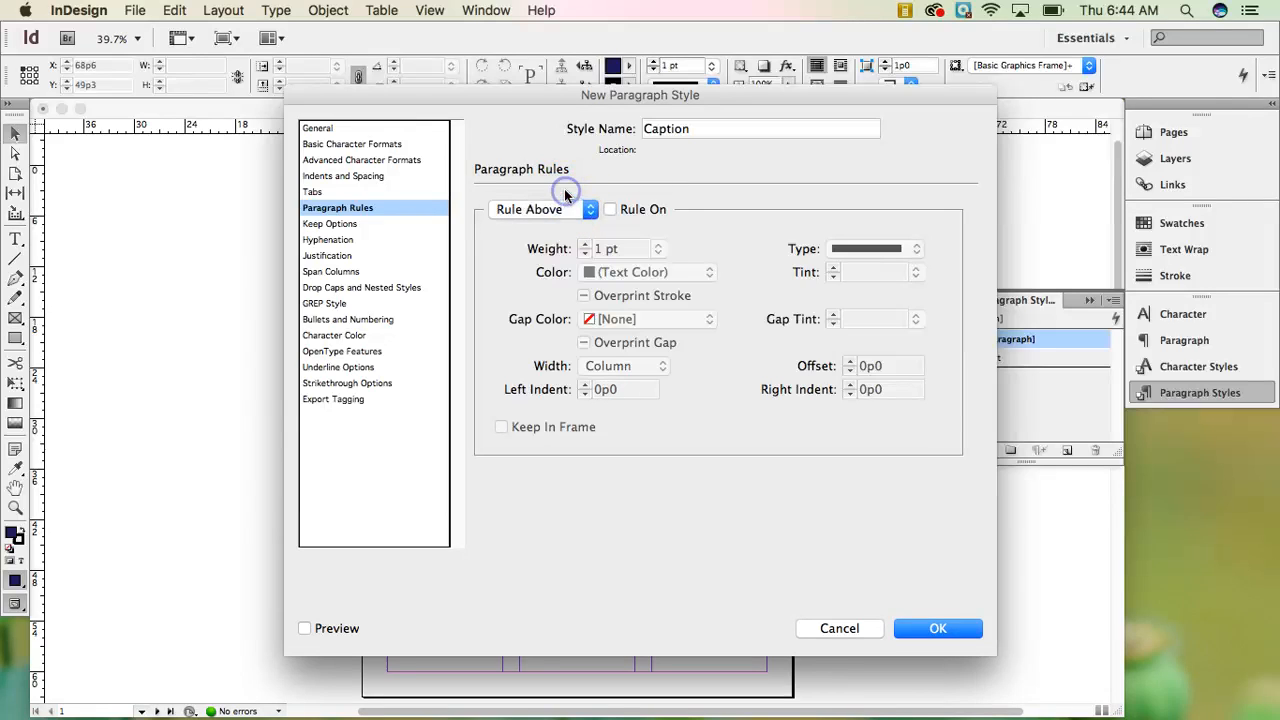
click(611, 210)
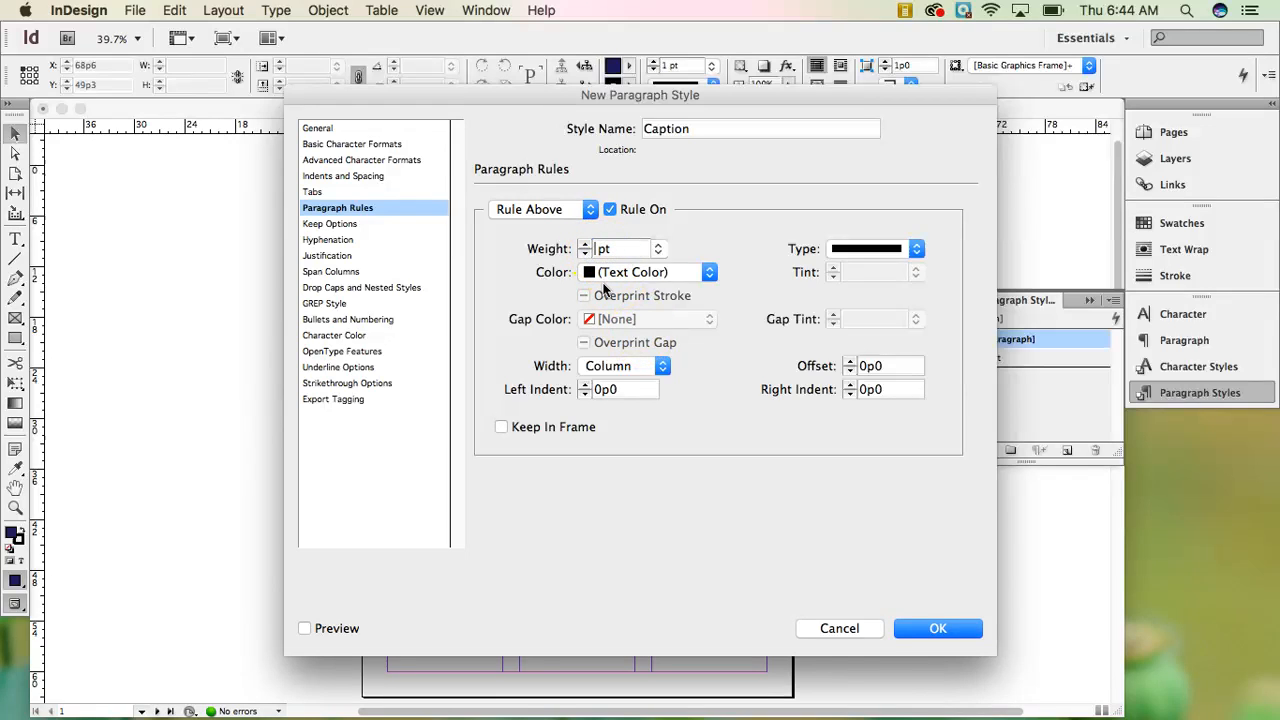
text(.5)
click(709, 272)
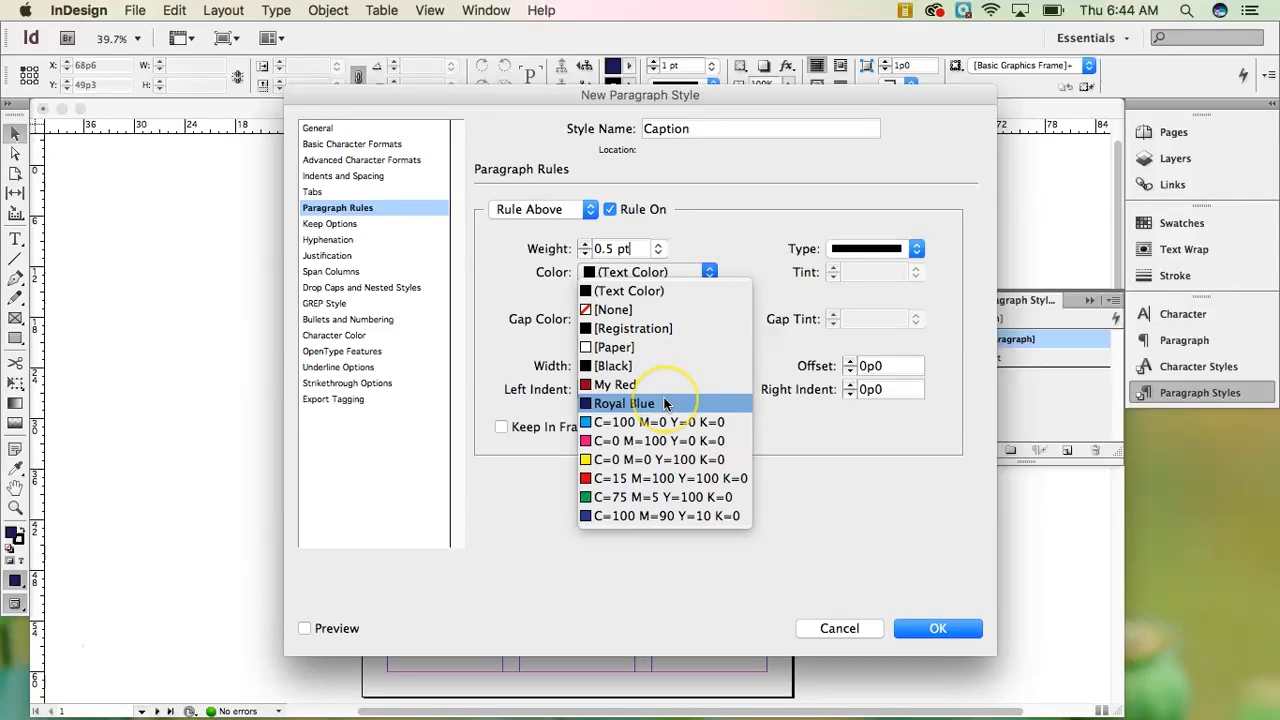
click(665, 403)
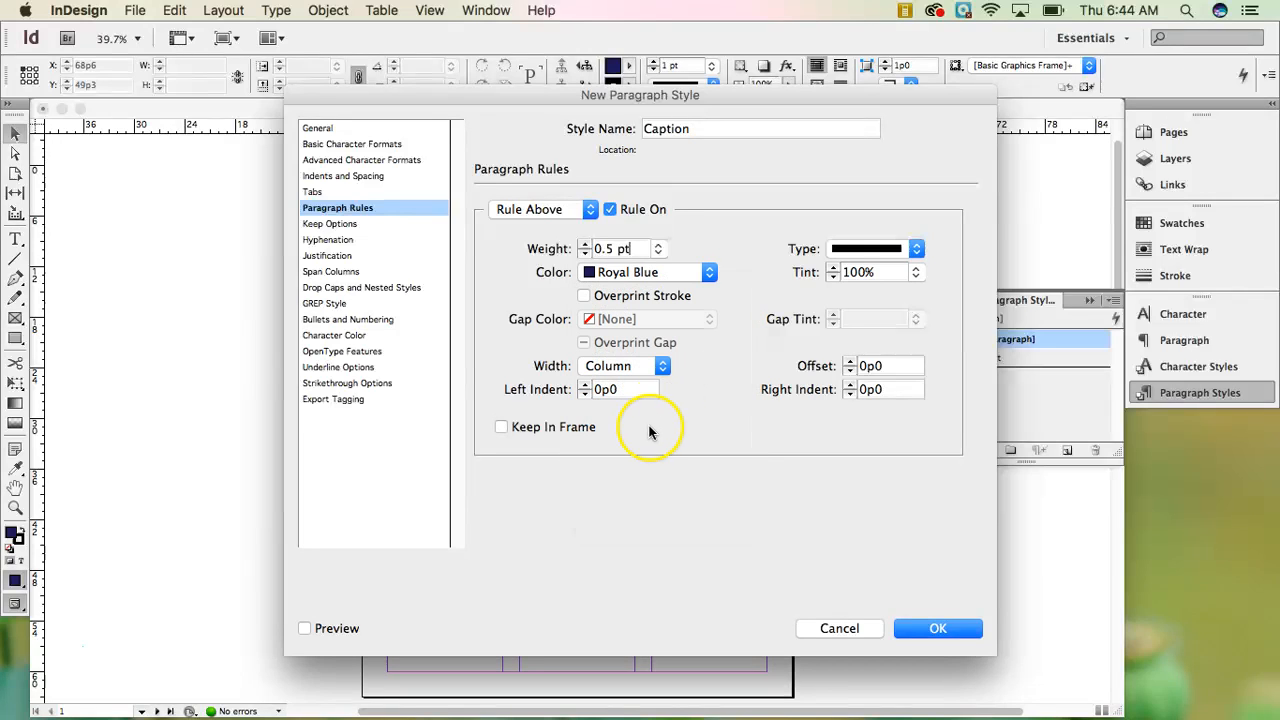
click(868, 366)
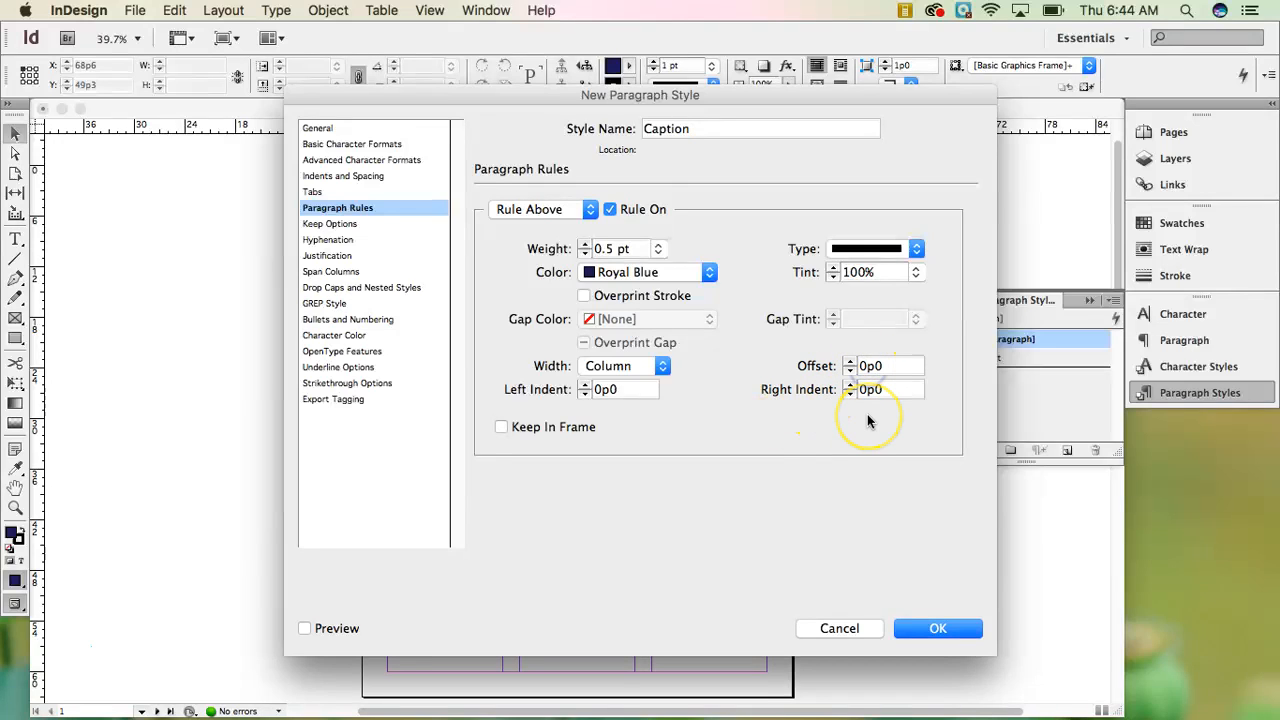
key(BackSpace)
text(1)
- Turn on a rule below for the Caption style, 0.5 pt in Royal Blue with a 1p0 offset, and save the style
click(589, 213)
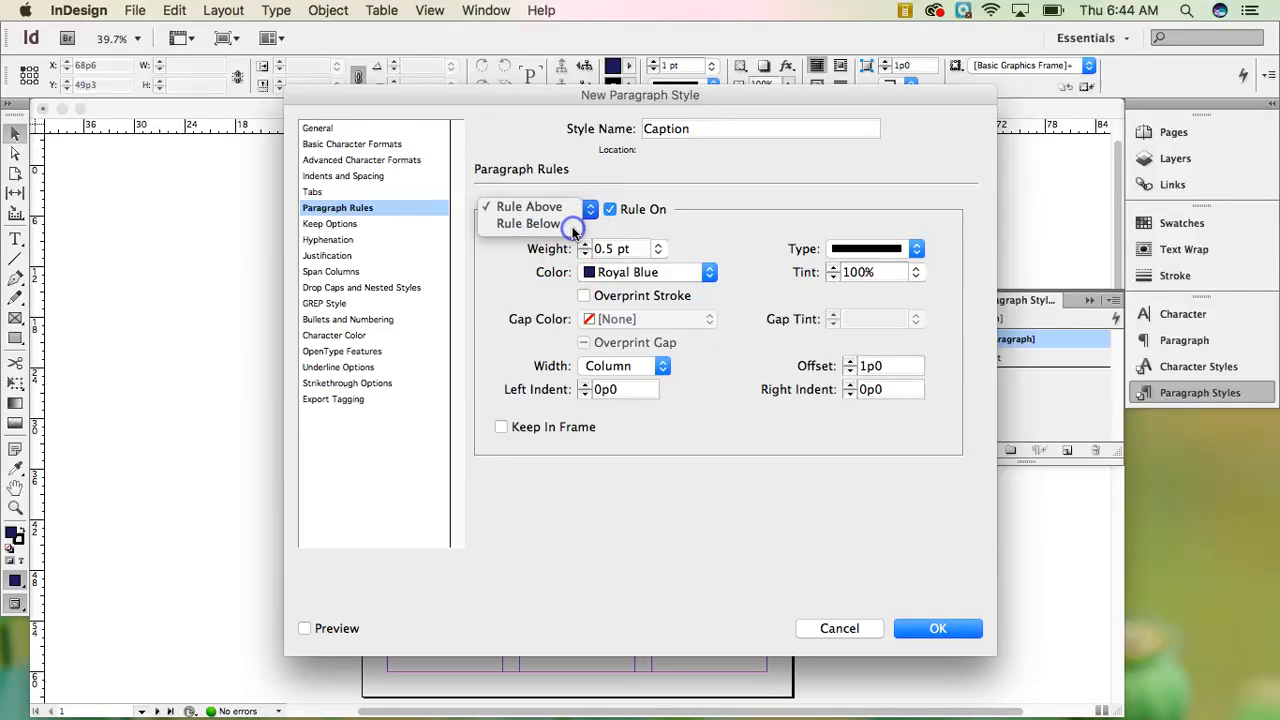
click(573, 228)
click(607, 211)
click(602, 250)
key(BackSpace)
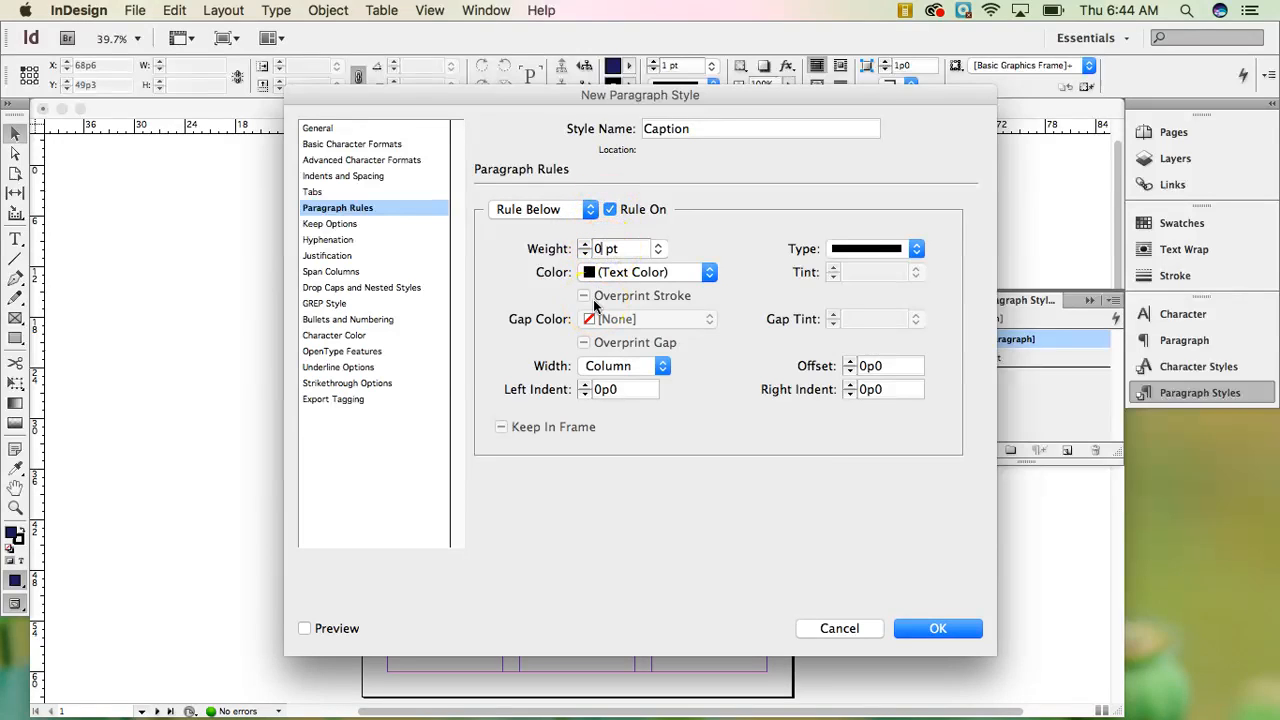
text(0.5)
click(707, 273)
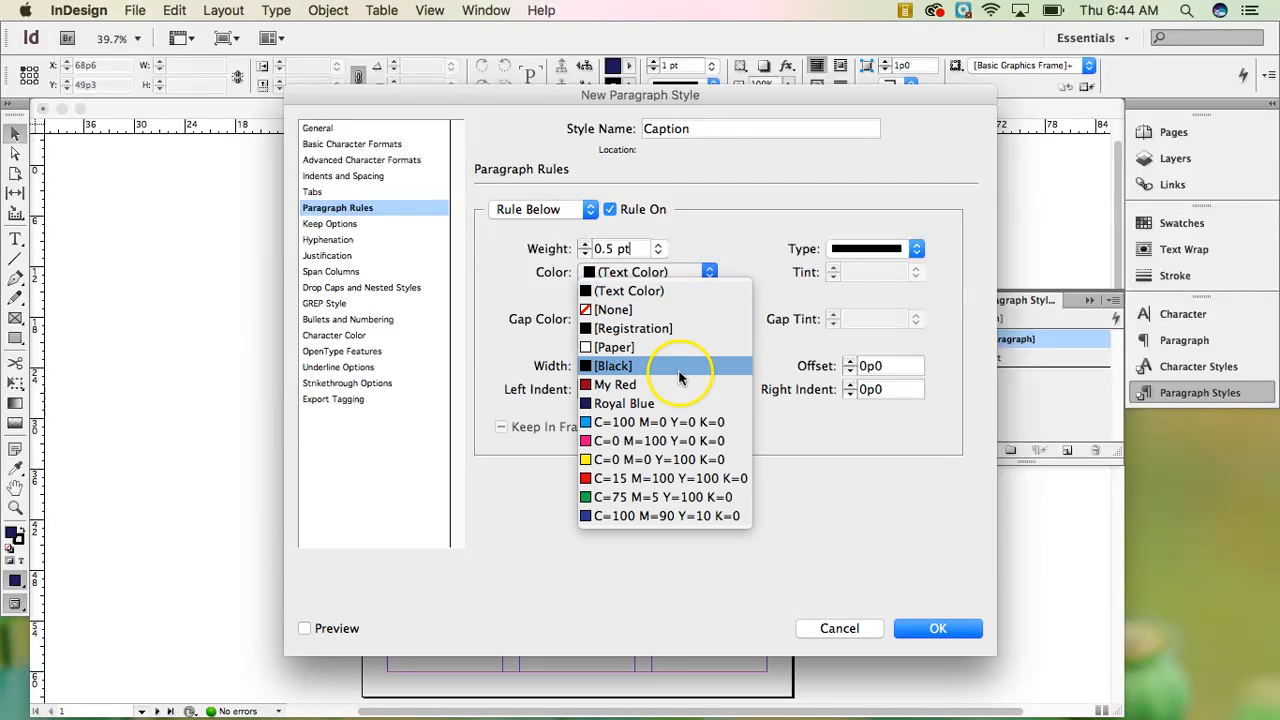
click(679, 410)
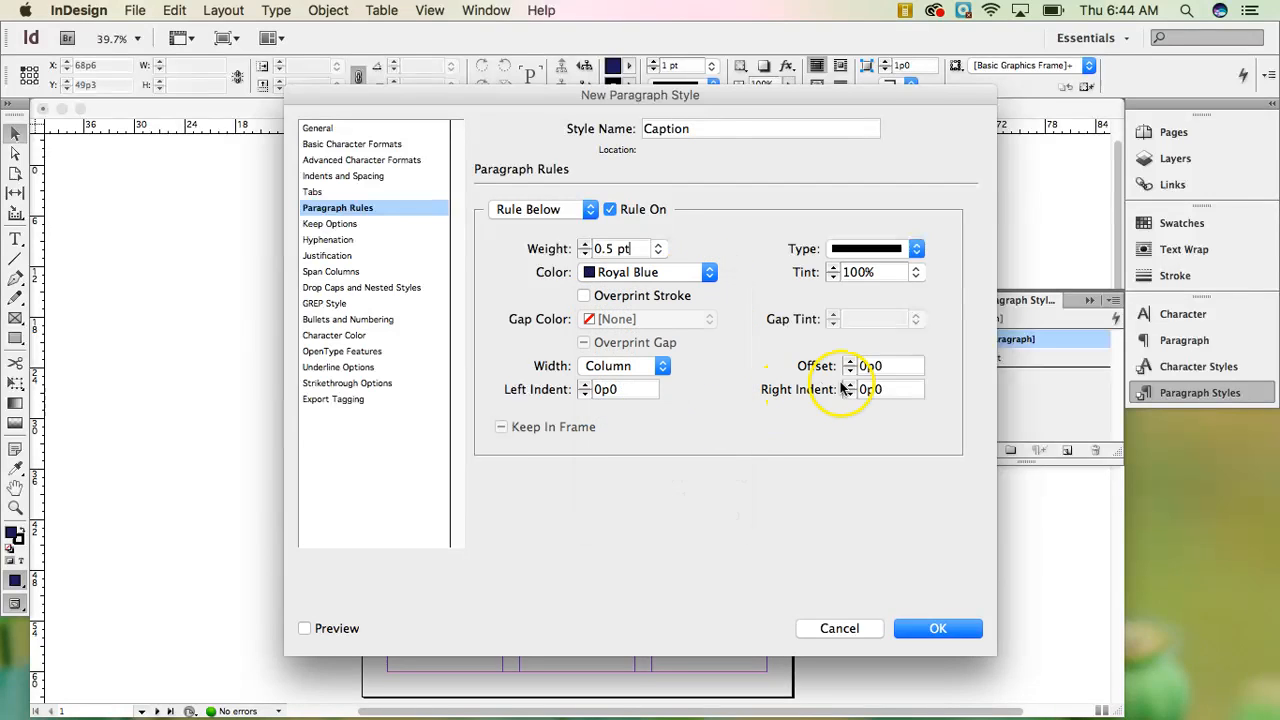
double_click(868, 368)
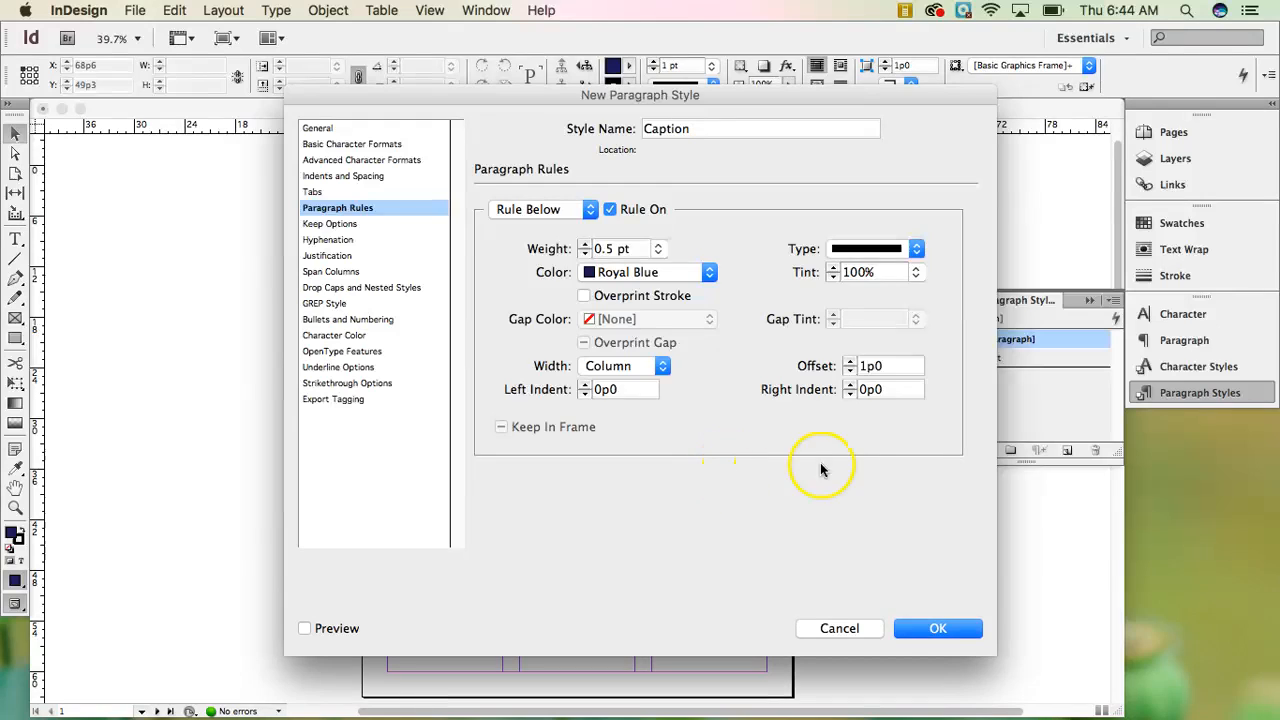
click(942, 629)
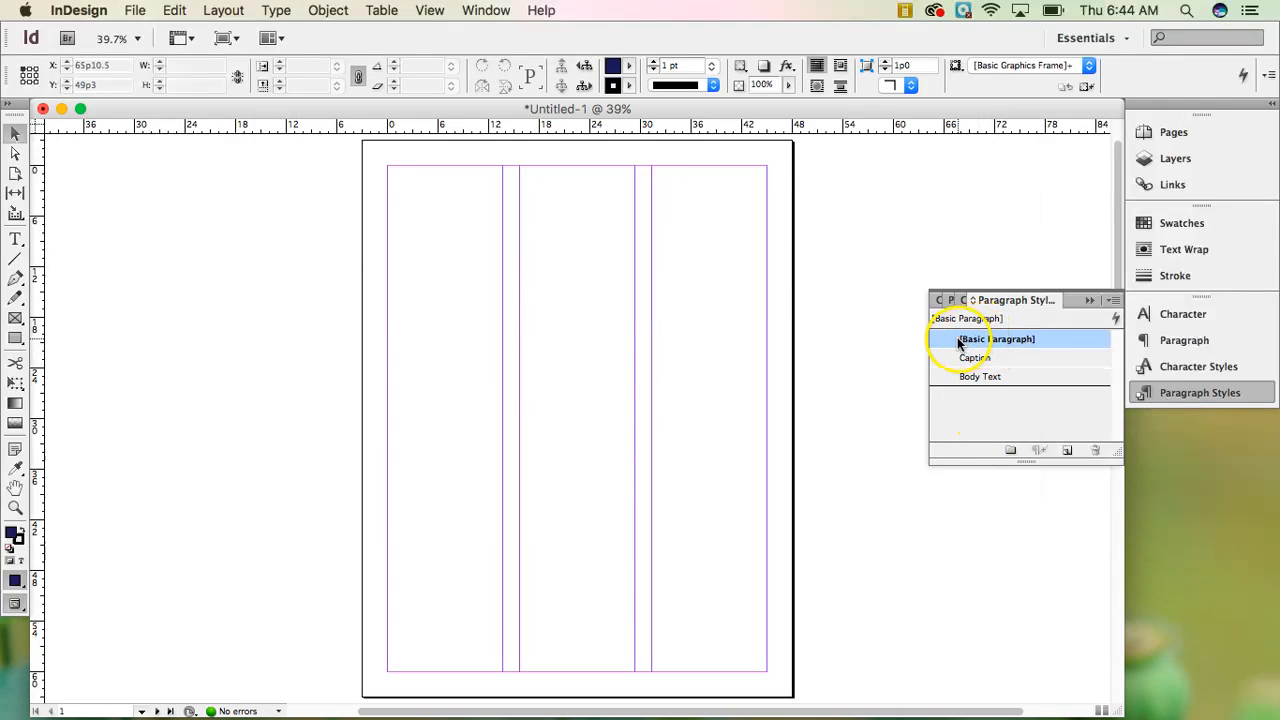
- Start a new paragraph style named Contents, based on Body Text
click(1116, 301)
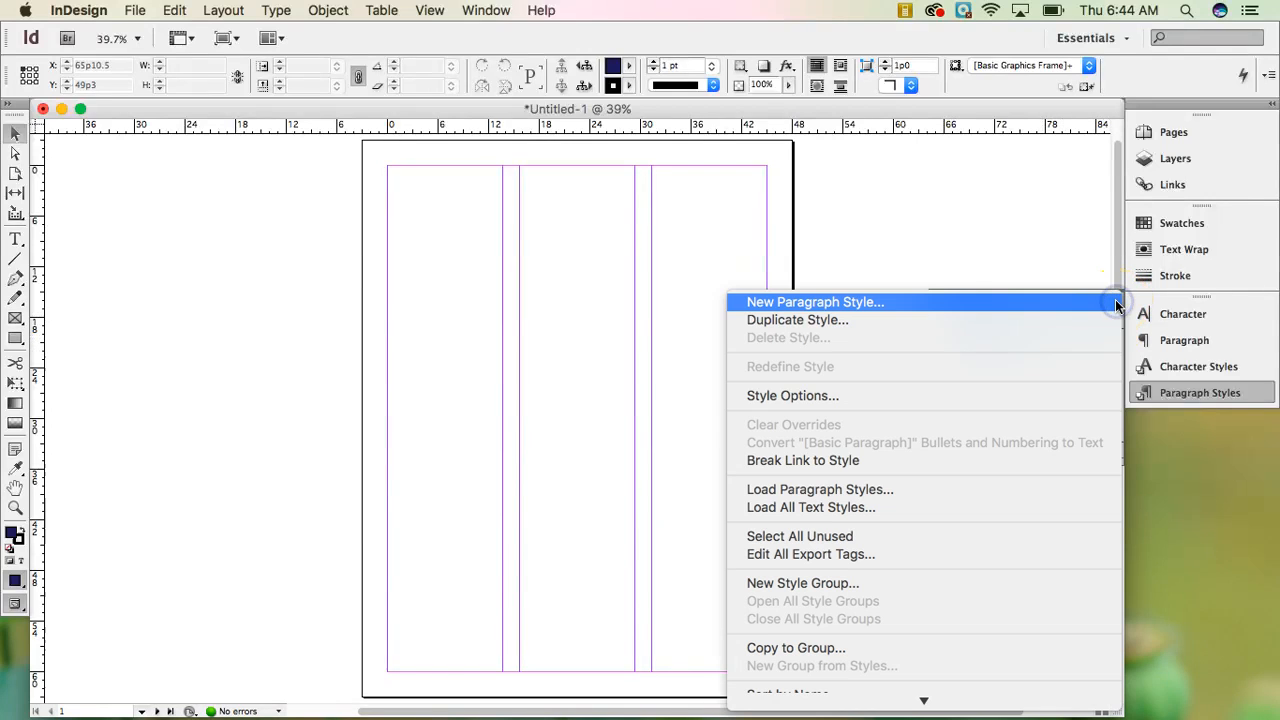
click(978, 302)
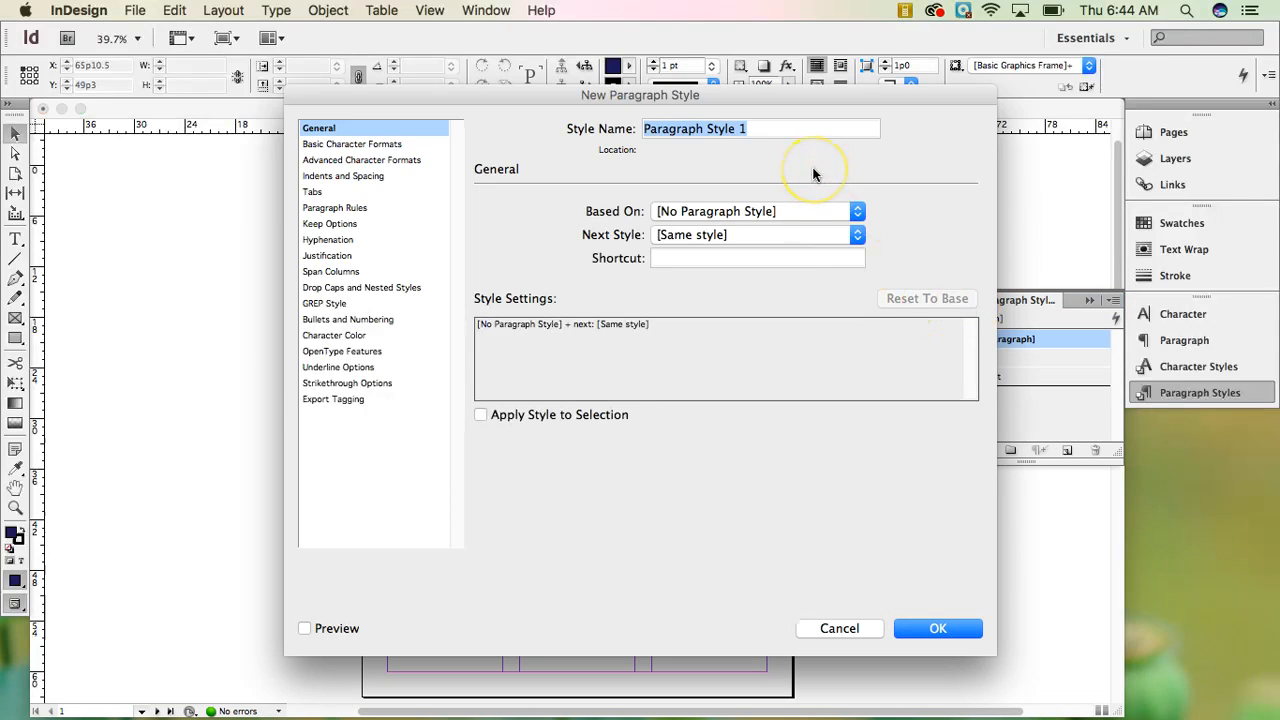
text(Cont)
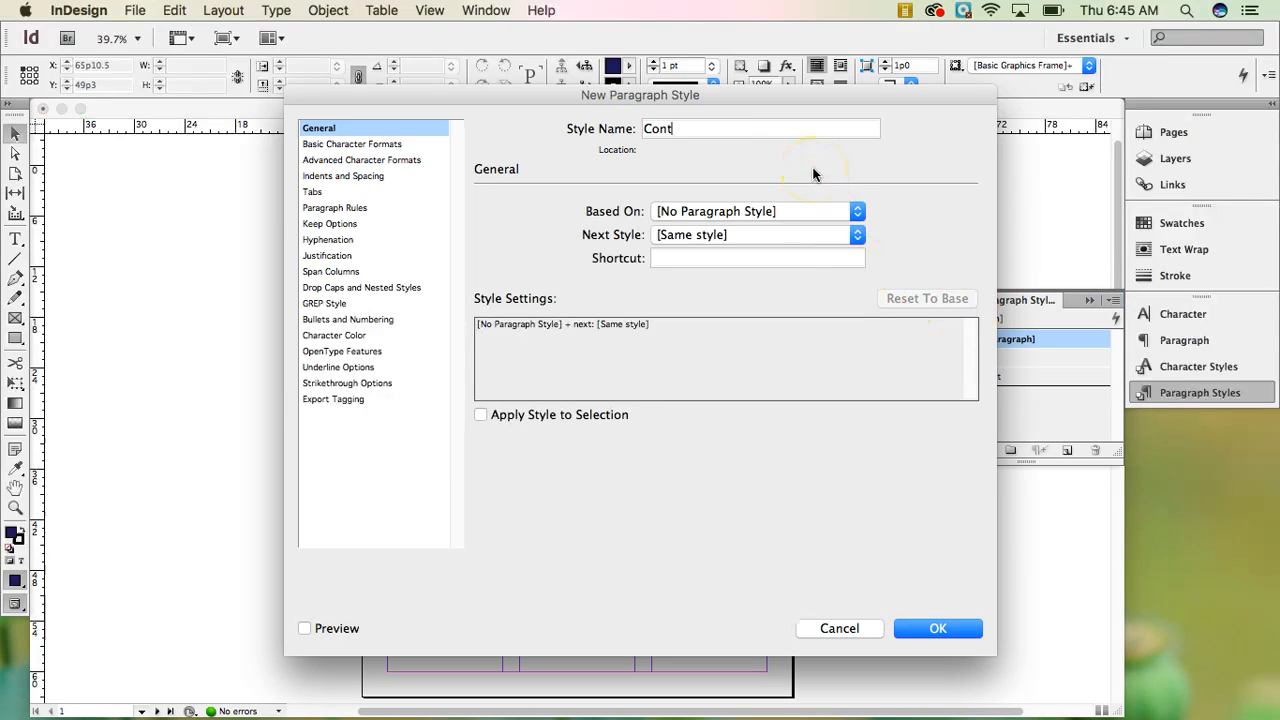
text(ents)
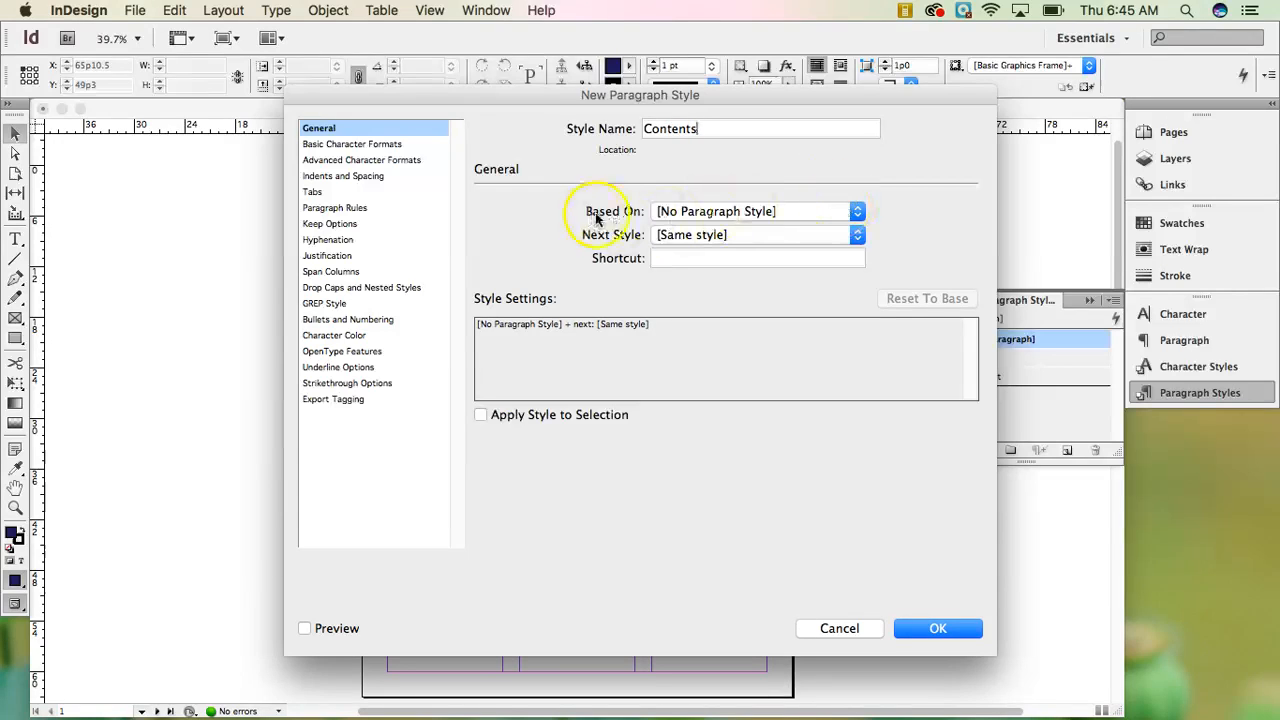
click(857, 212)
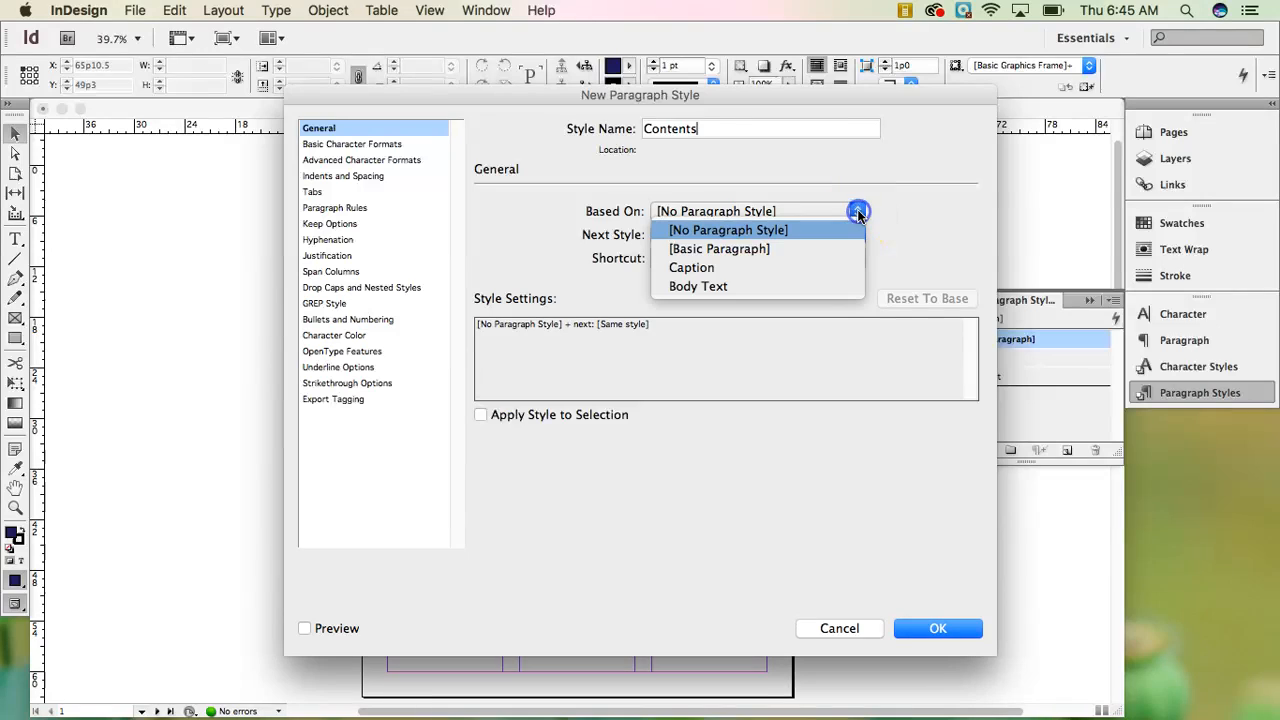
click(809, 284)
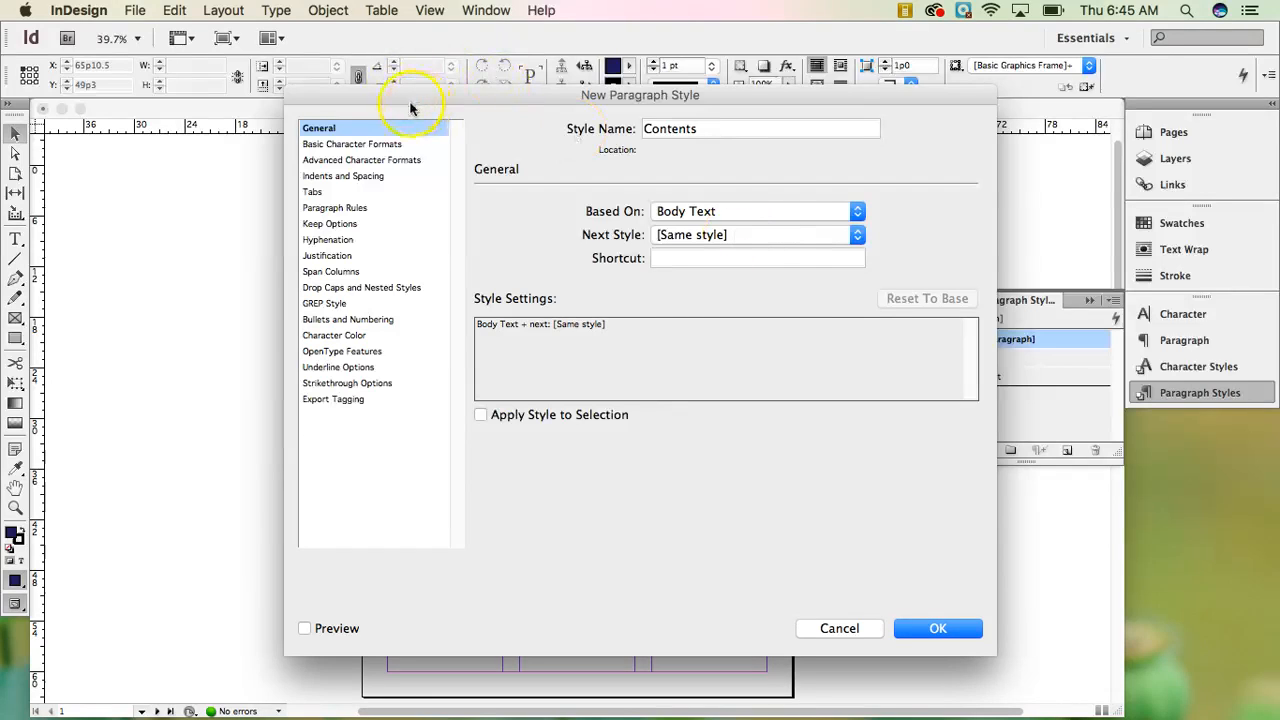
- Set the Contents style's space before to 0p0
click(372, 178)
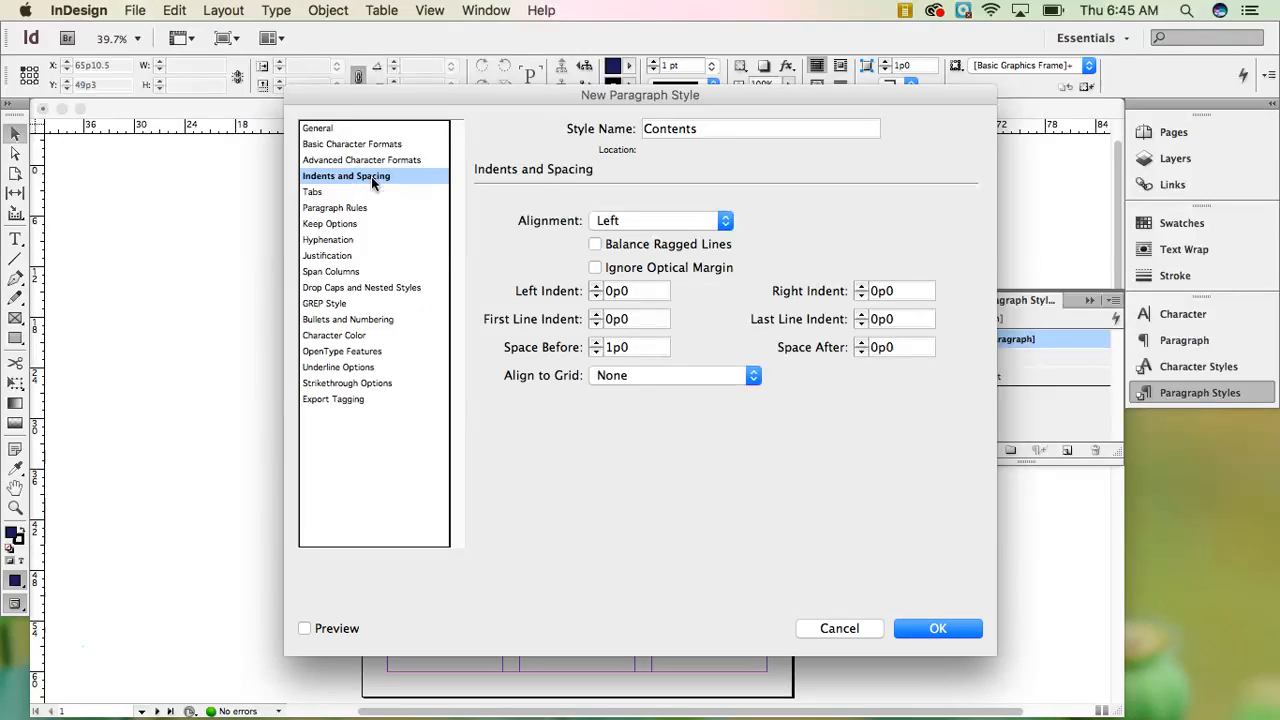
click(648, 222)
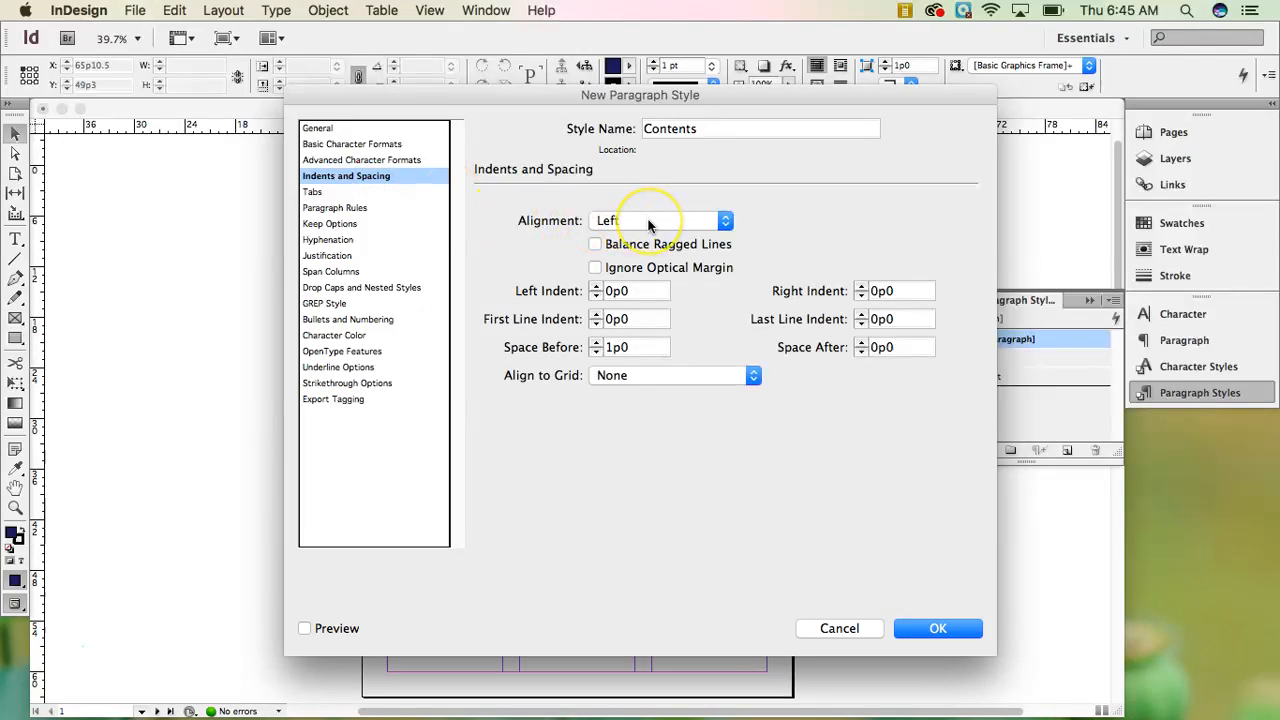
click(612, 349)
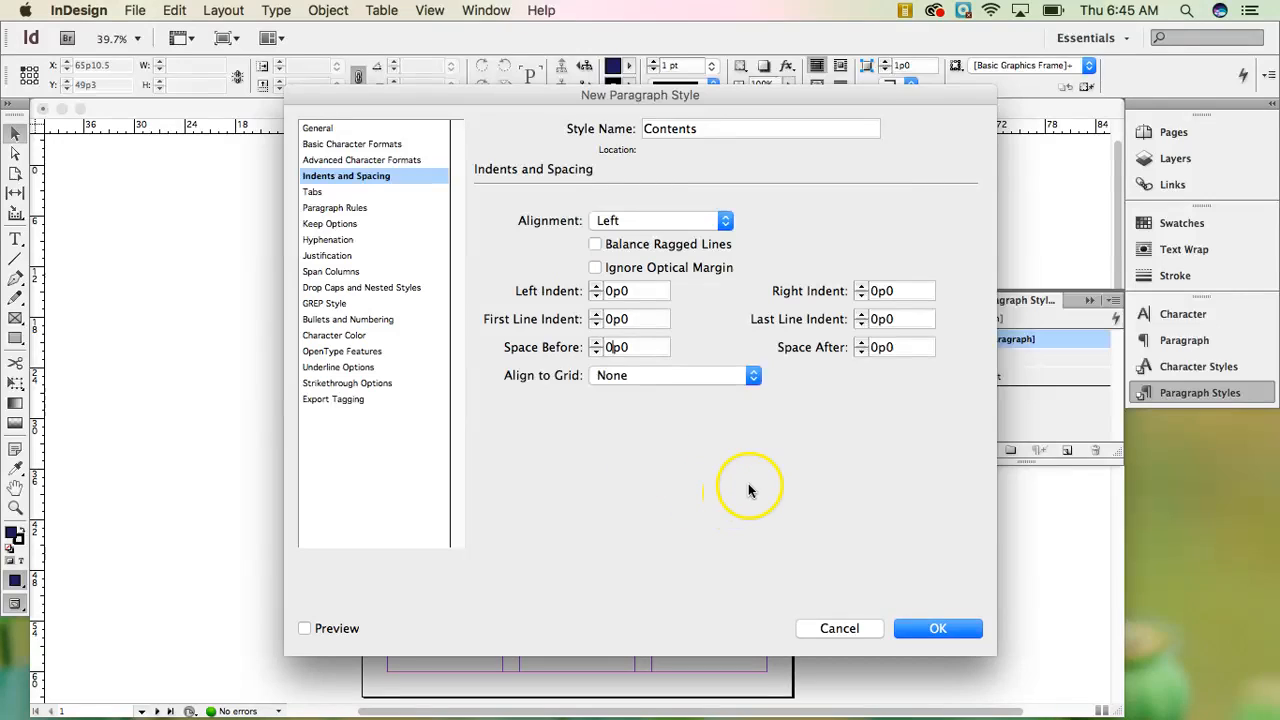
- Add a right-justified tab stop at 6p6 with a period leader to the Contents style
click(313, 195)
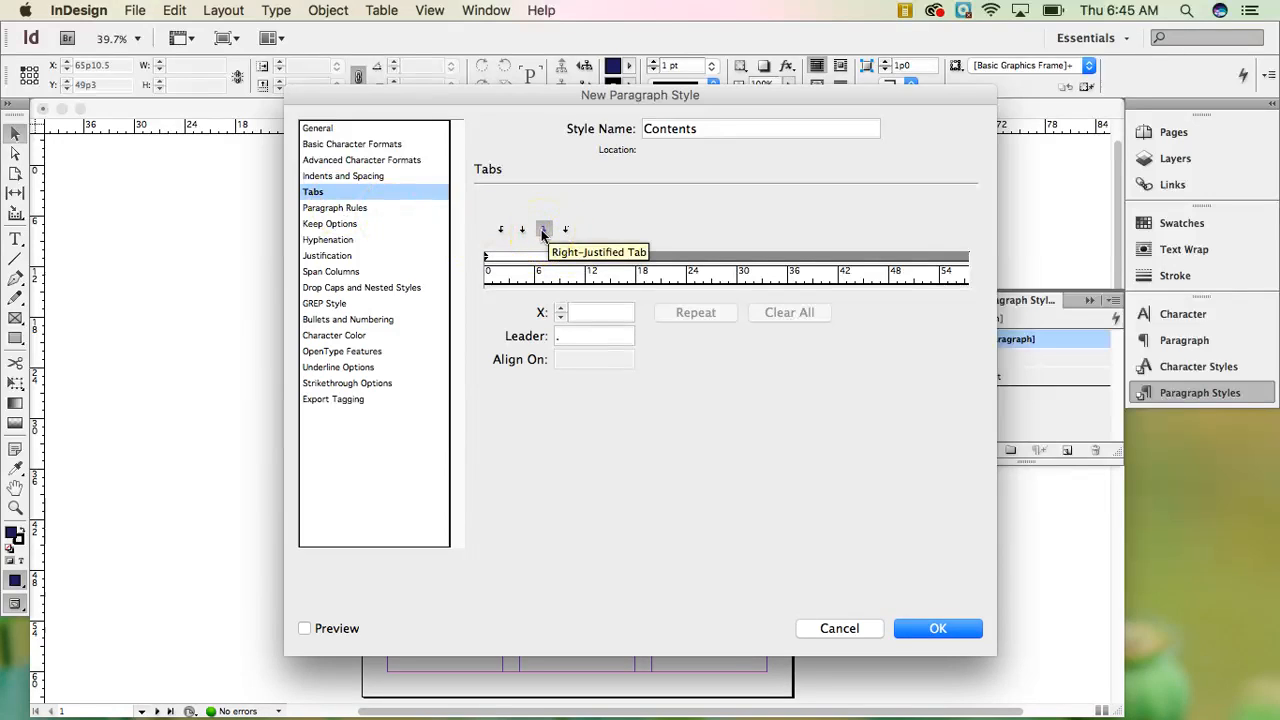
click(543, 233)
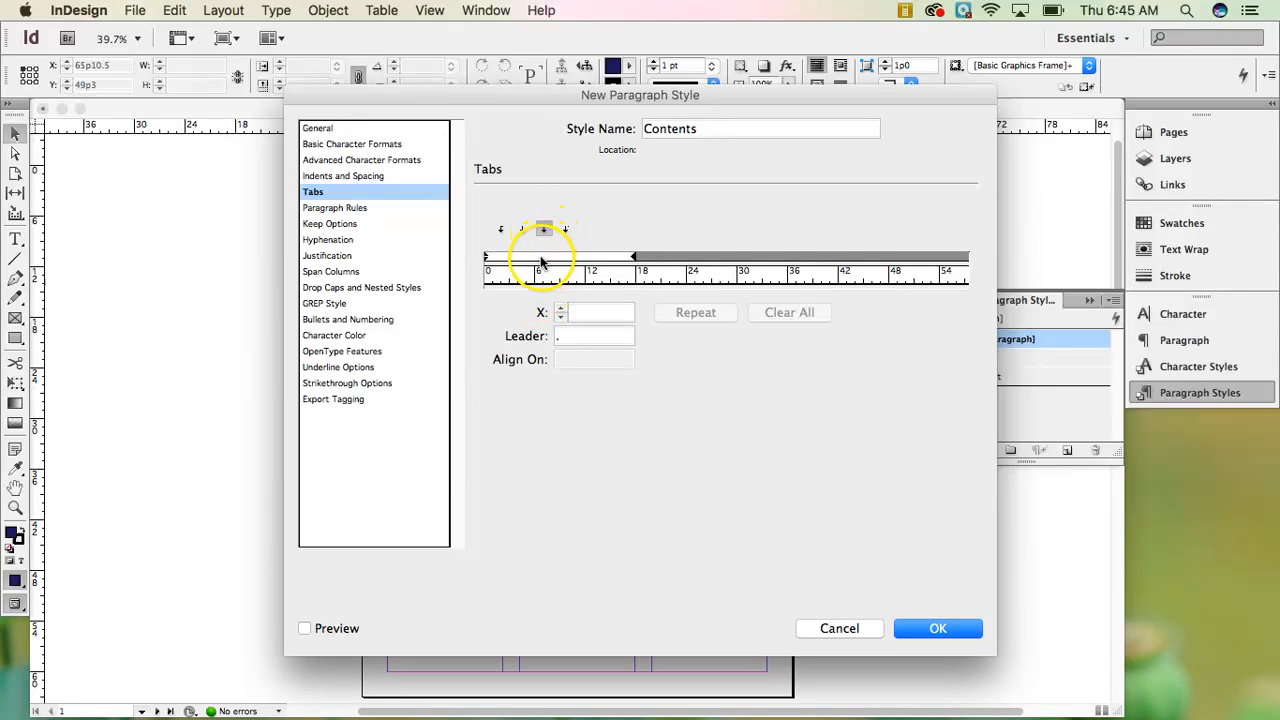
click(543, 259)
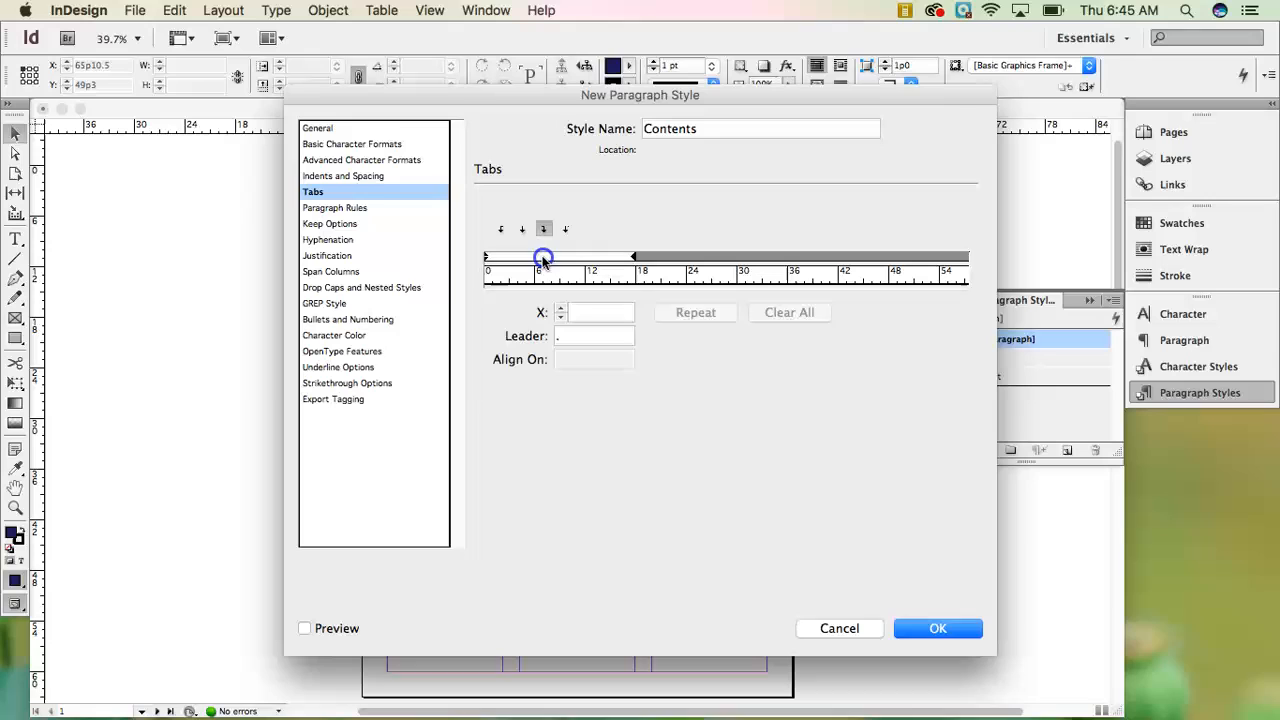
double_click(577, 313)
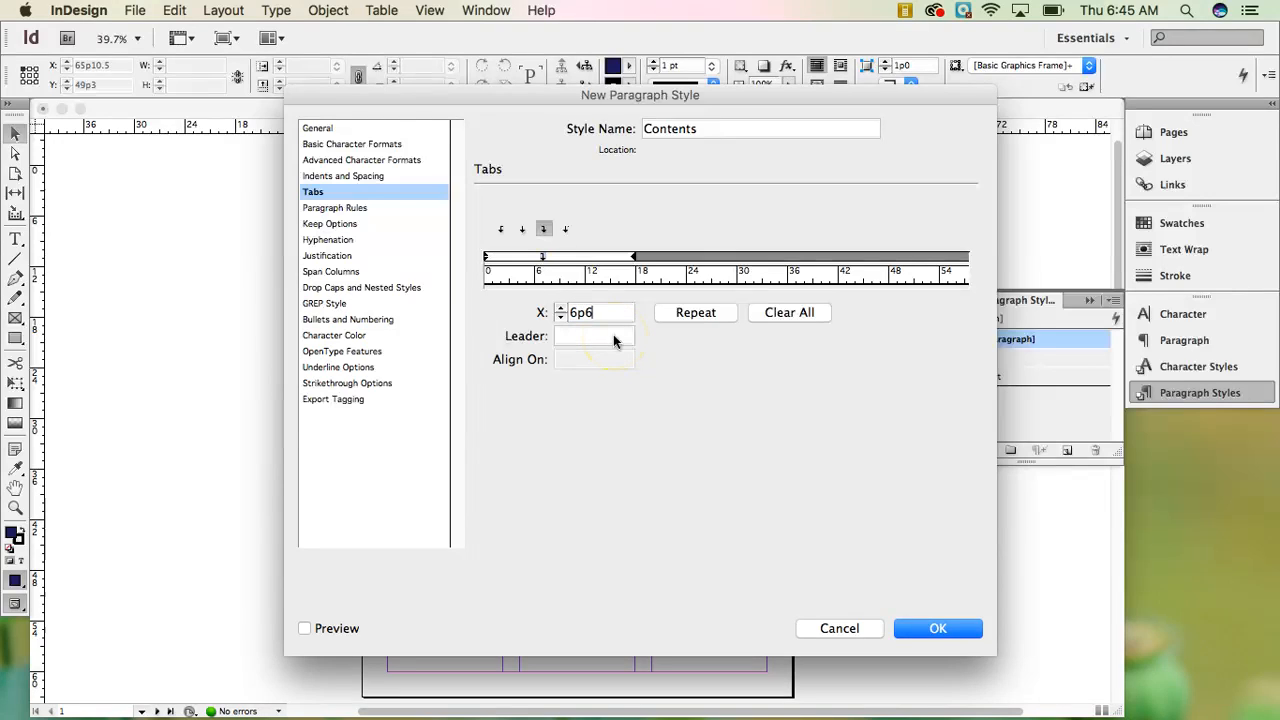
click(579, 340)
click(672, 414)
- Add a second right-justified tab stop at 11p6 with a period leader to the Contents style
click(544, 229)
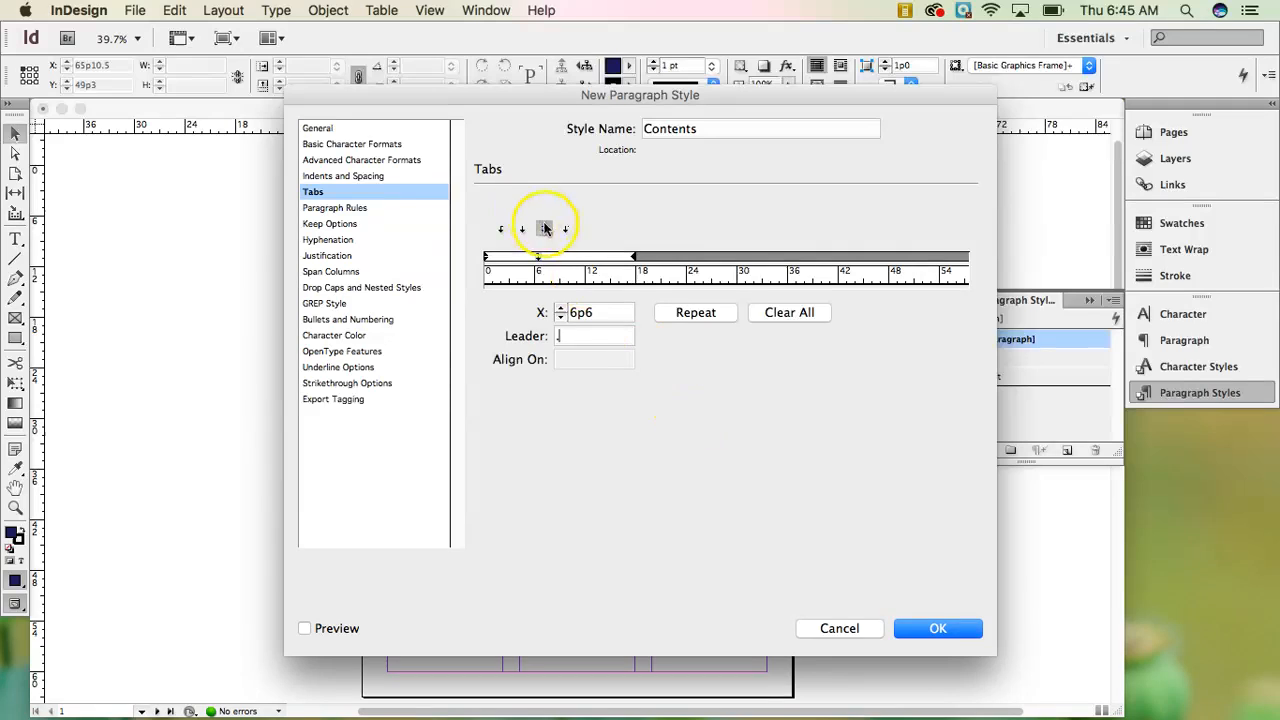
click(576, 258)
click(576, 258)
drag(616, 316, 559, 317)
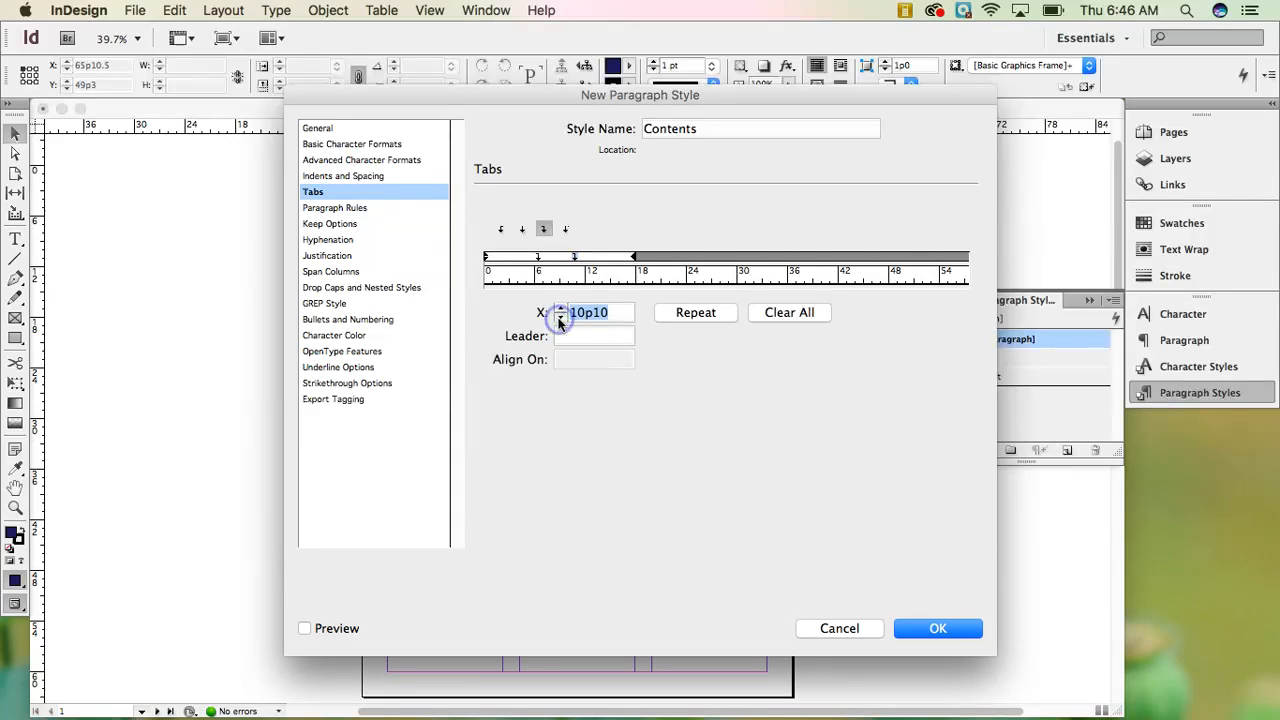
text(11)
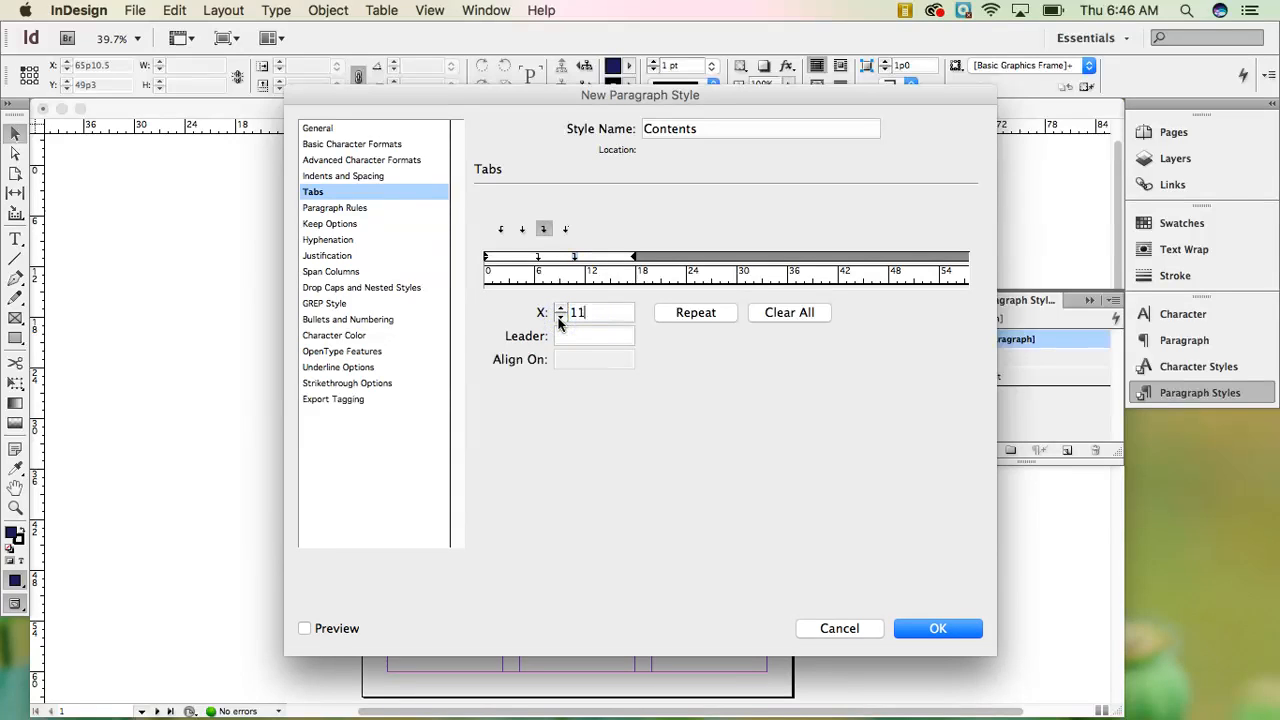
text(p6)
click(566, 342)
text(.)
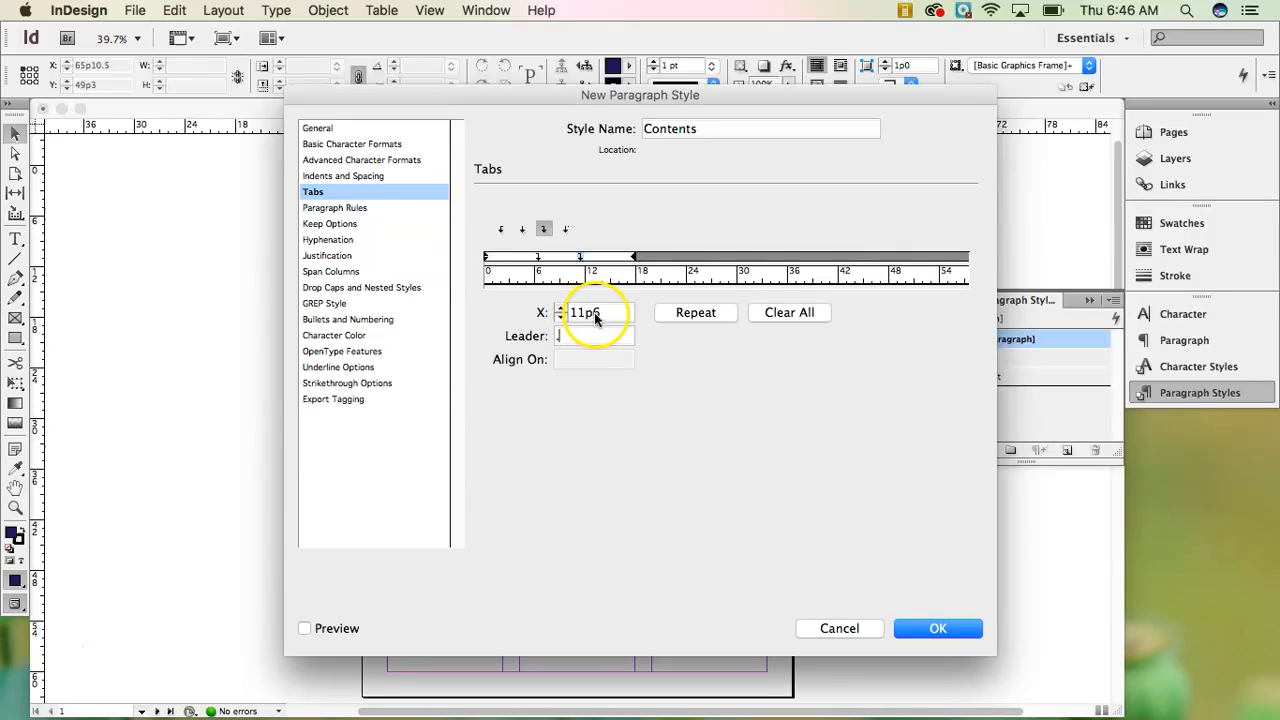
- Enter a period leader again for the 6p6 tab stop and save the Contents style
click(540, 258)
click(584, 318)
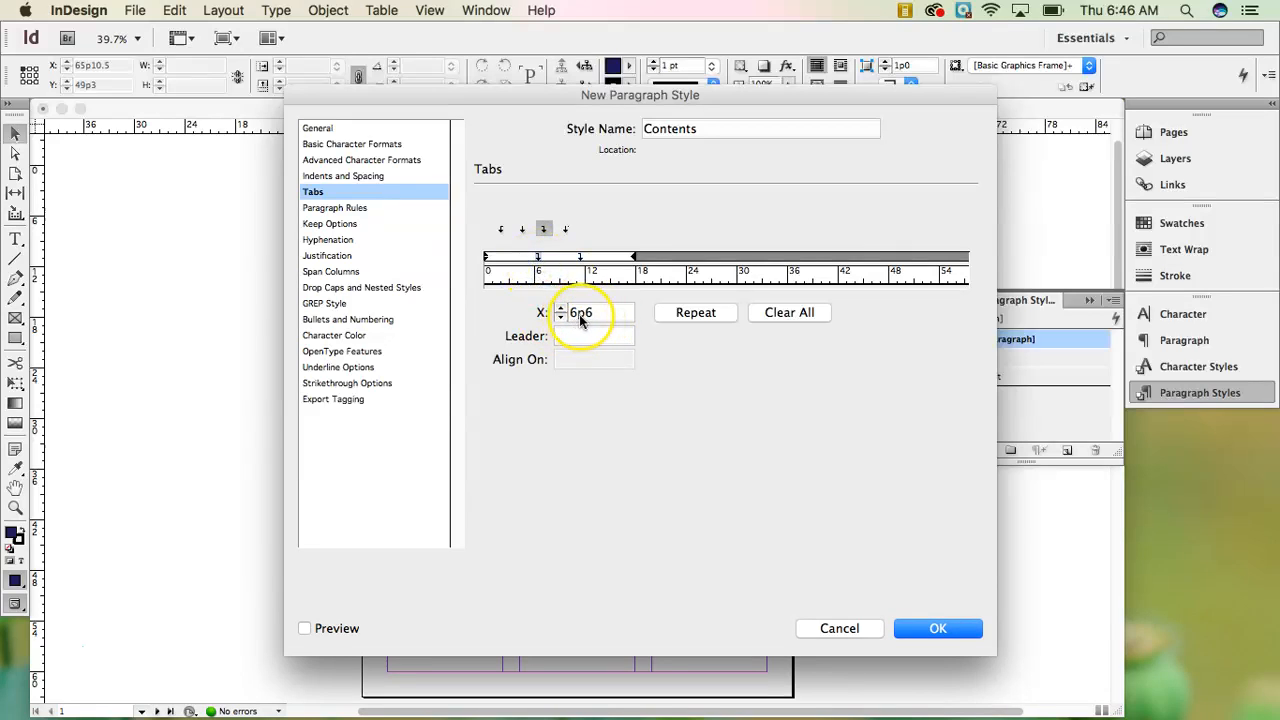
key(Tab)
text(.)
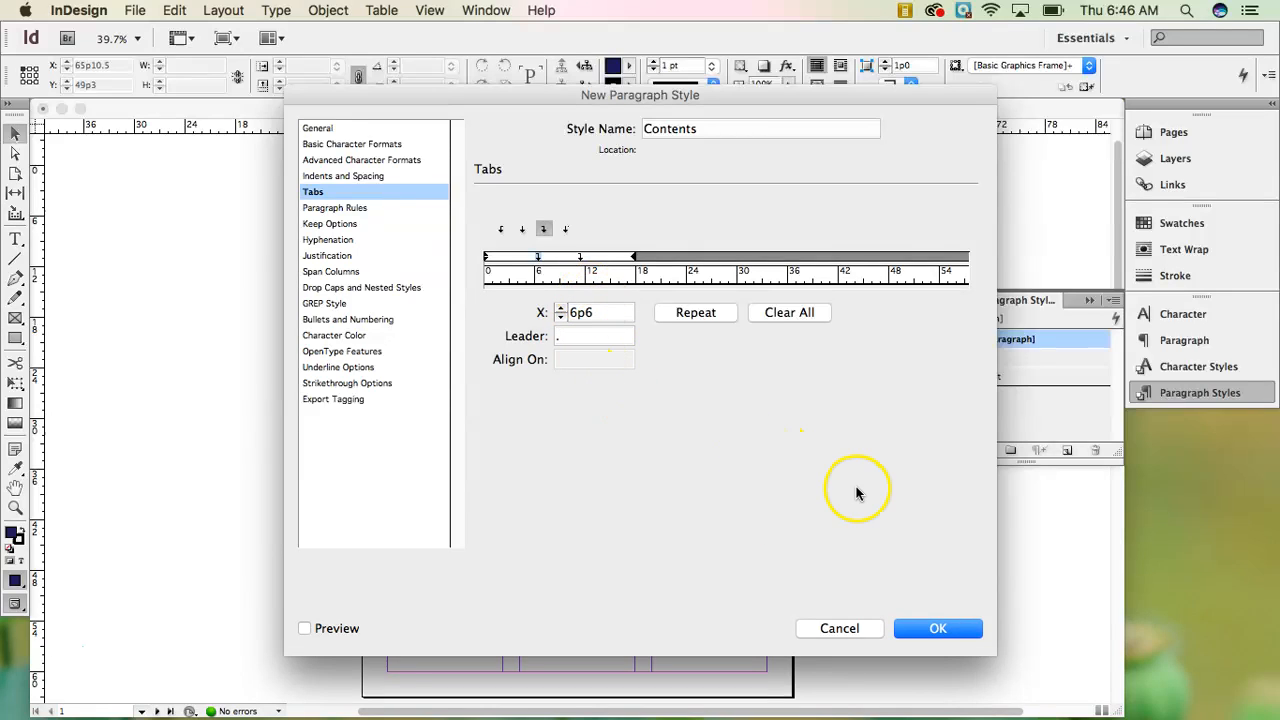
click(950, 629)
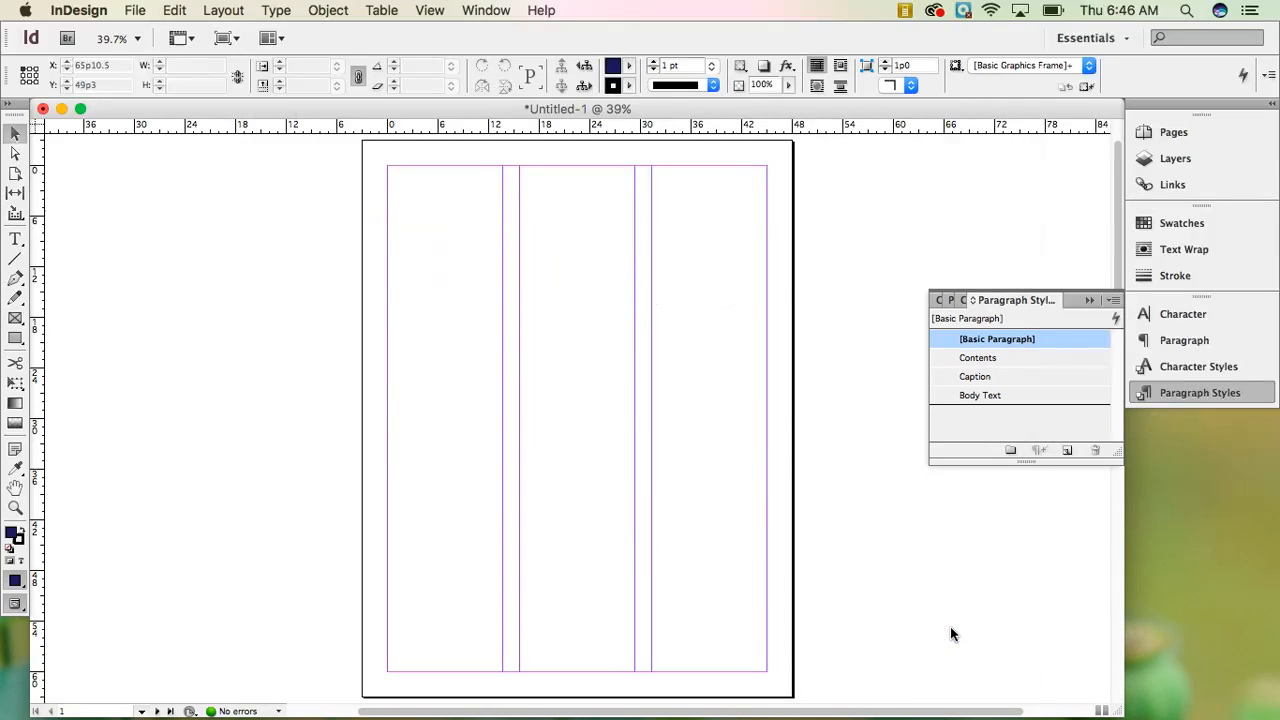
- Start another new paragraph style named Headline
click(903, 458)
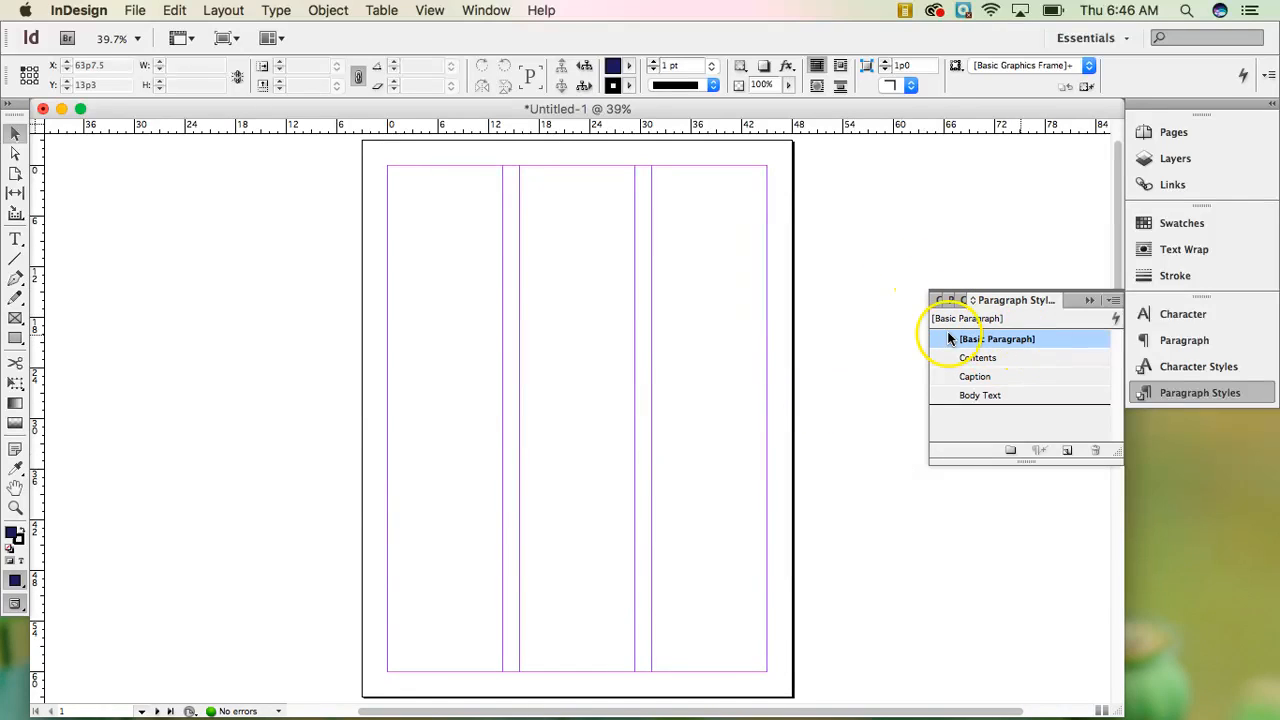
click(1114, 301)
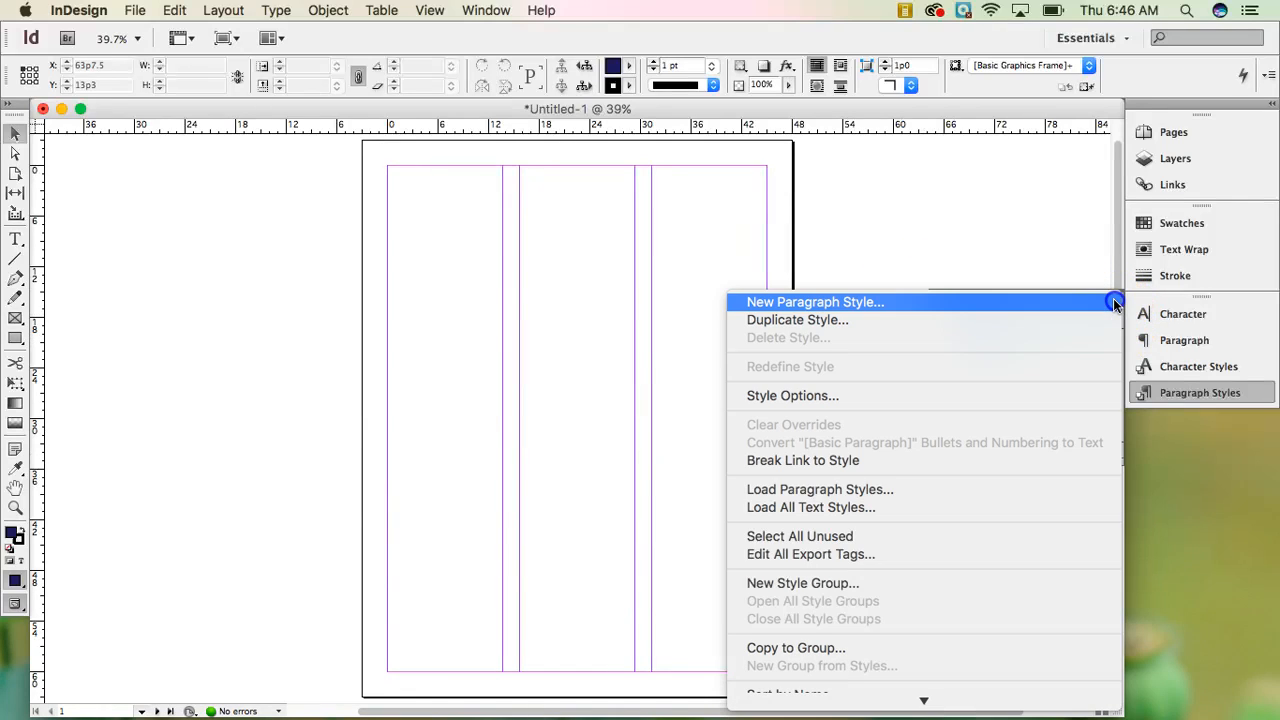
click(923, 301)
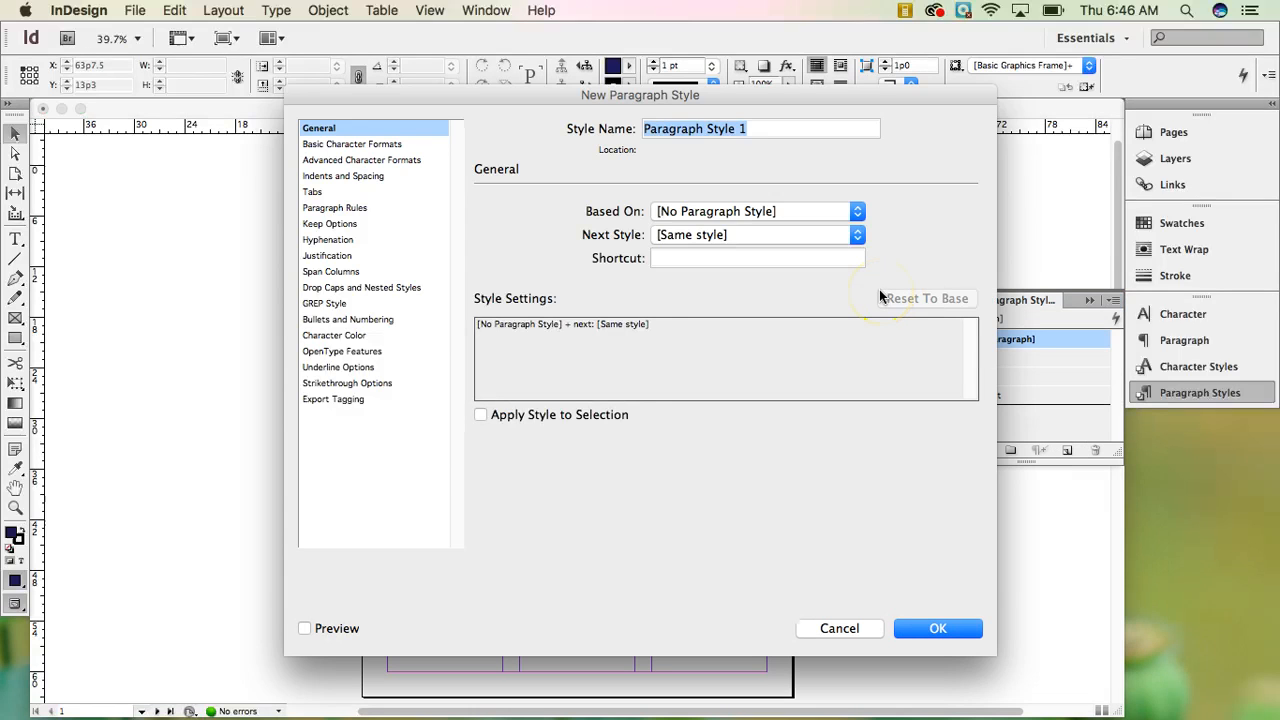
text(Headline)
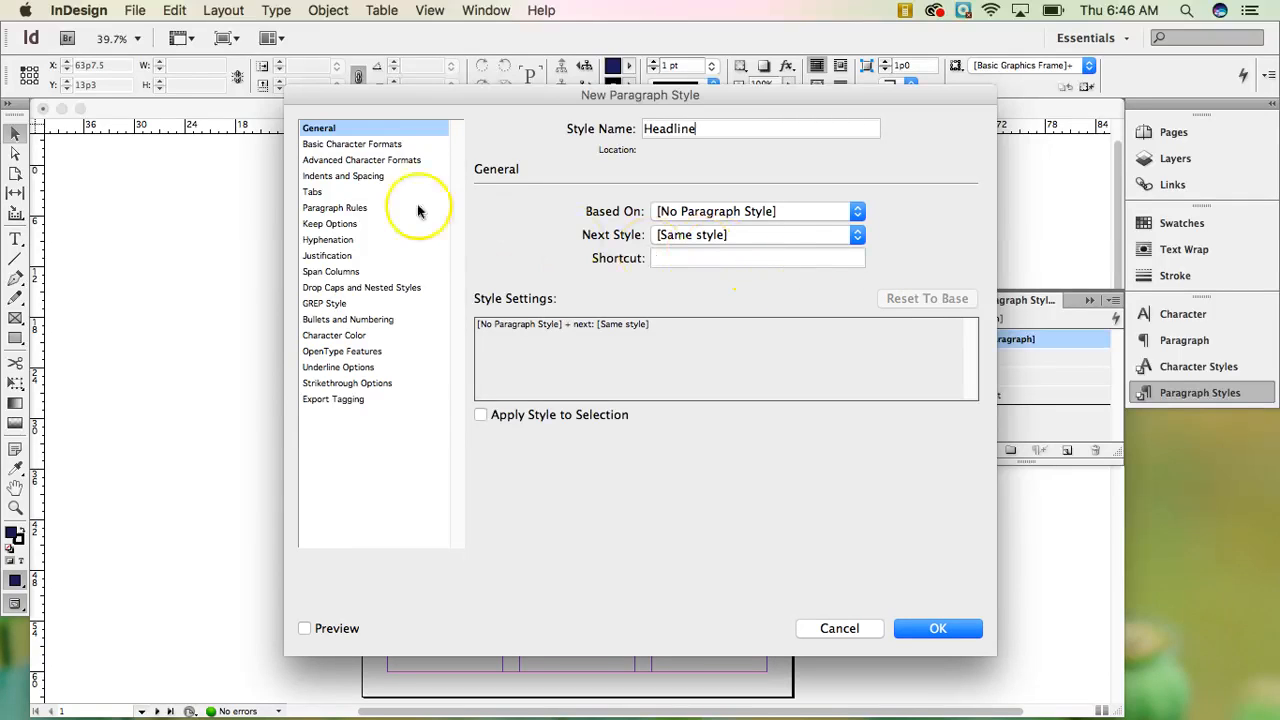
- Set the Headline style's font family to Arial and its size to 28 pt
click(354, 146)
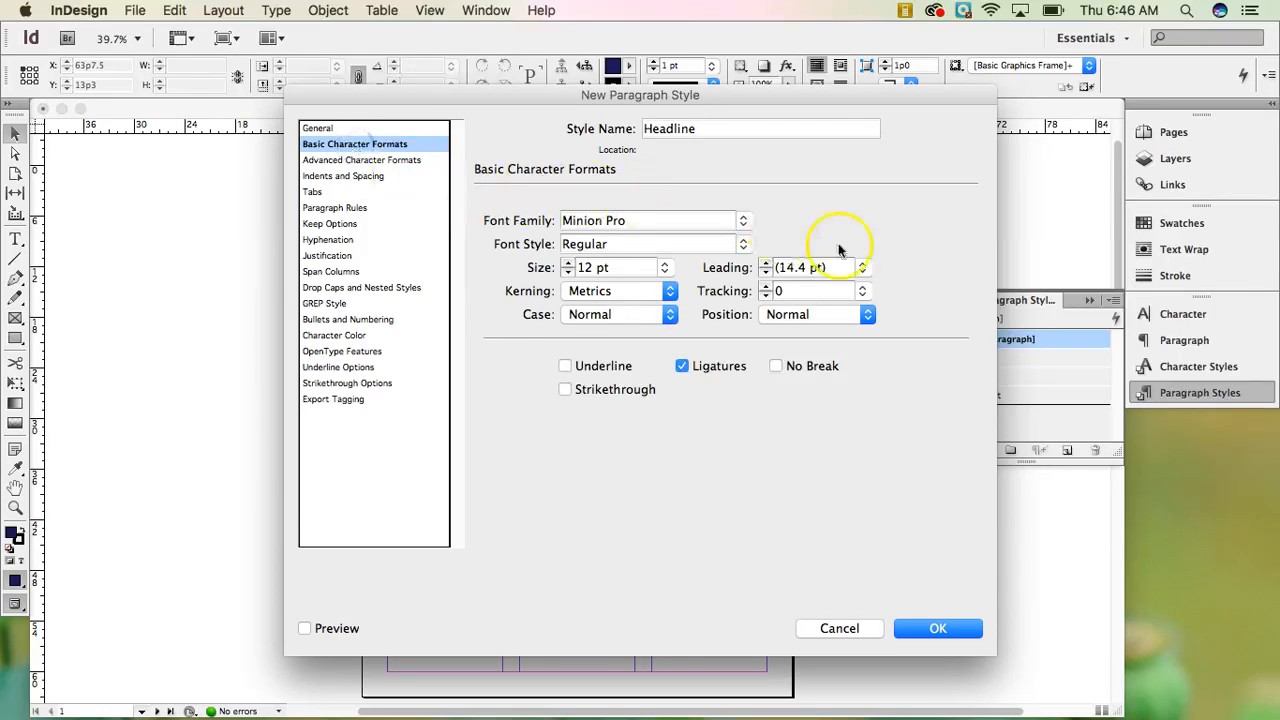
click(743, 220)
mouse_move(684, 14)
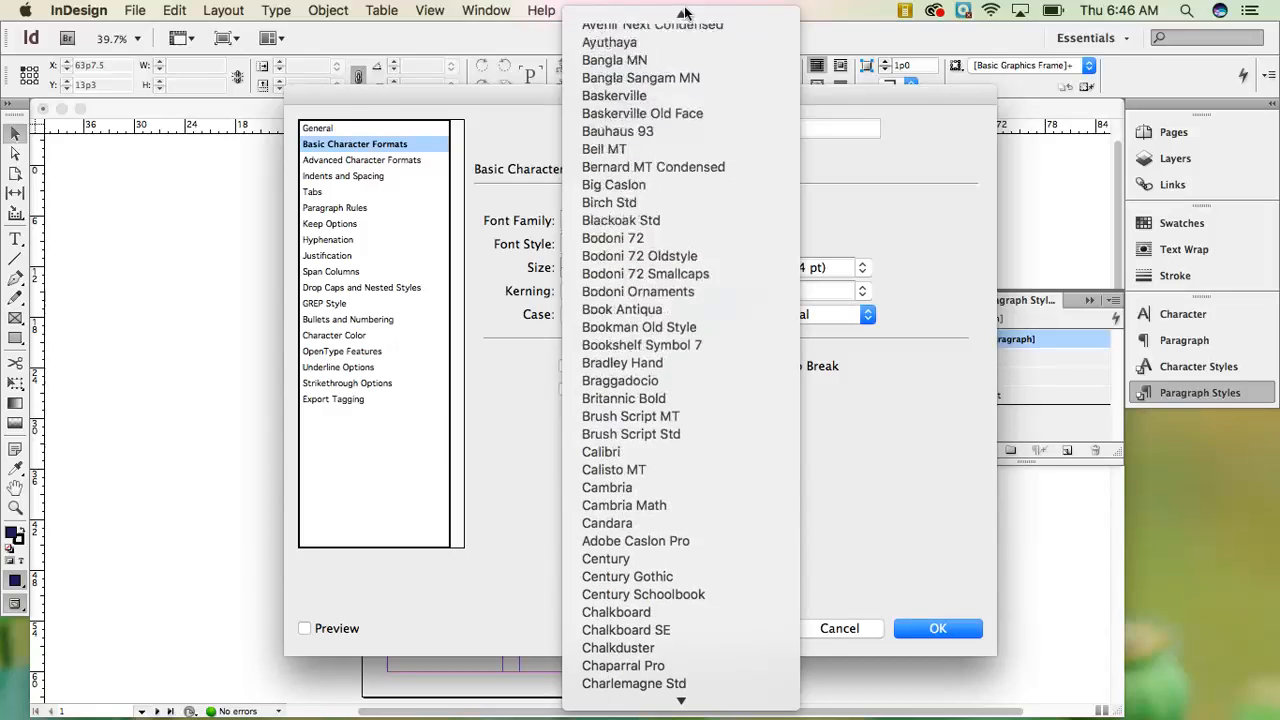
click(663, 143)
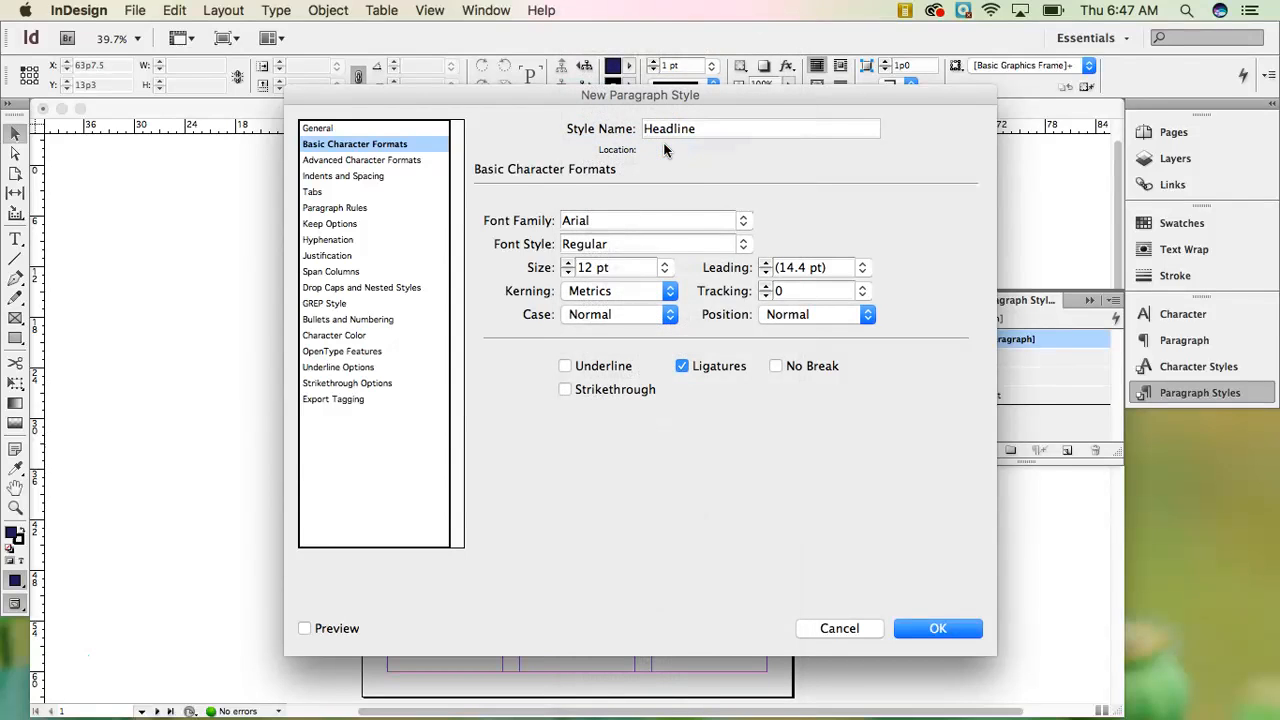
click(591, 268)
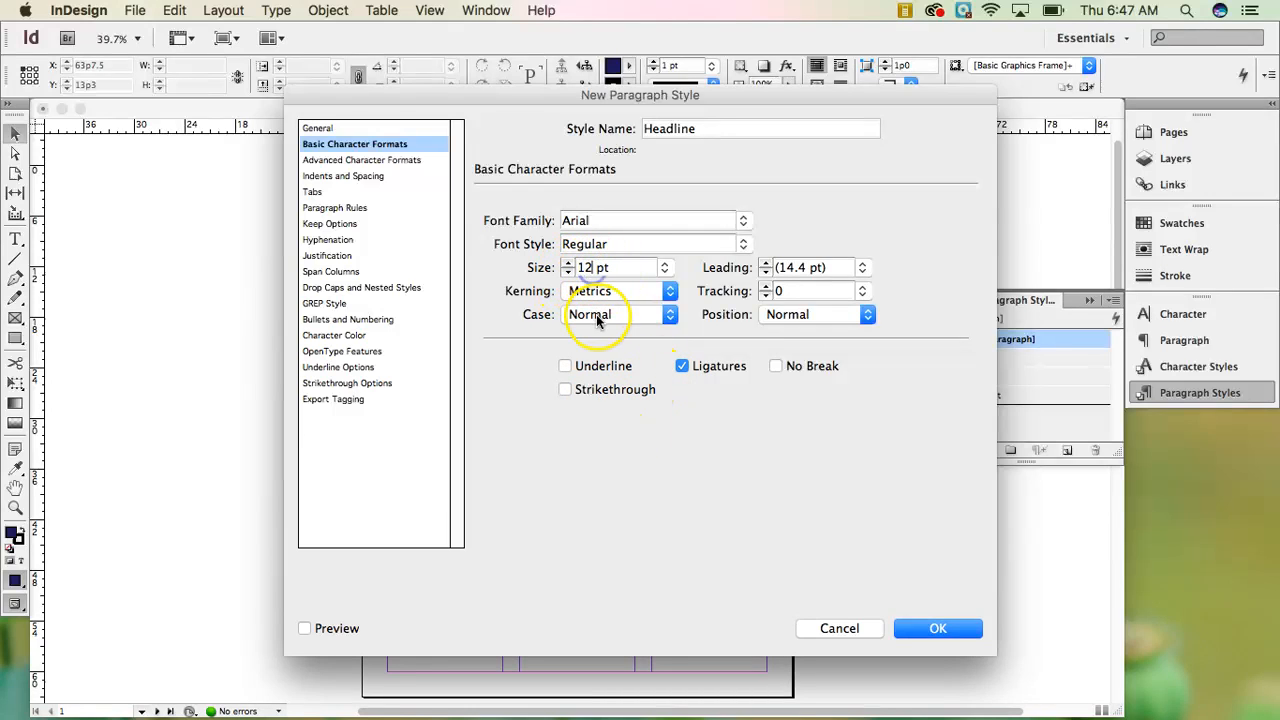
text(28)
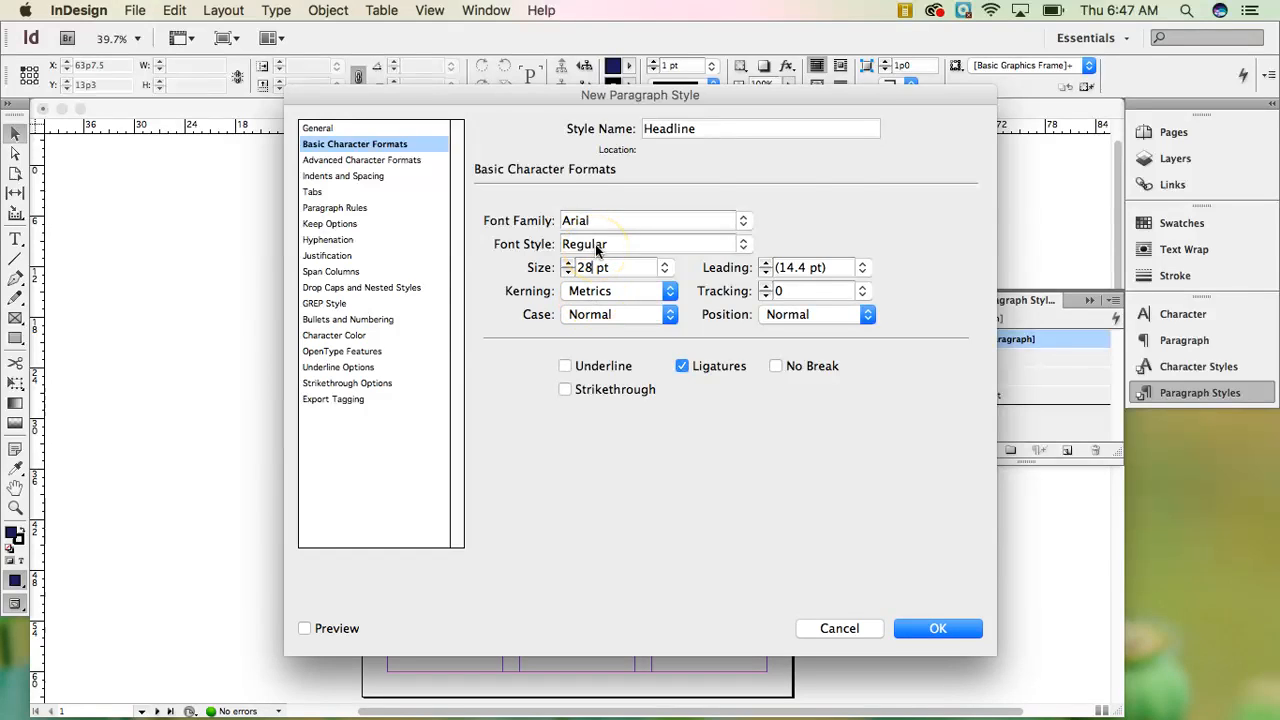
- Set the Headline style's font style to Bold and save the style
click(745, 246)
click(645, 277)
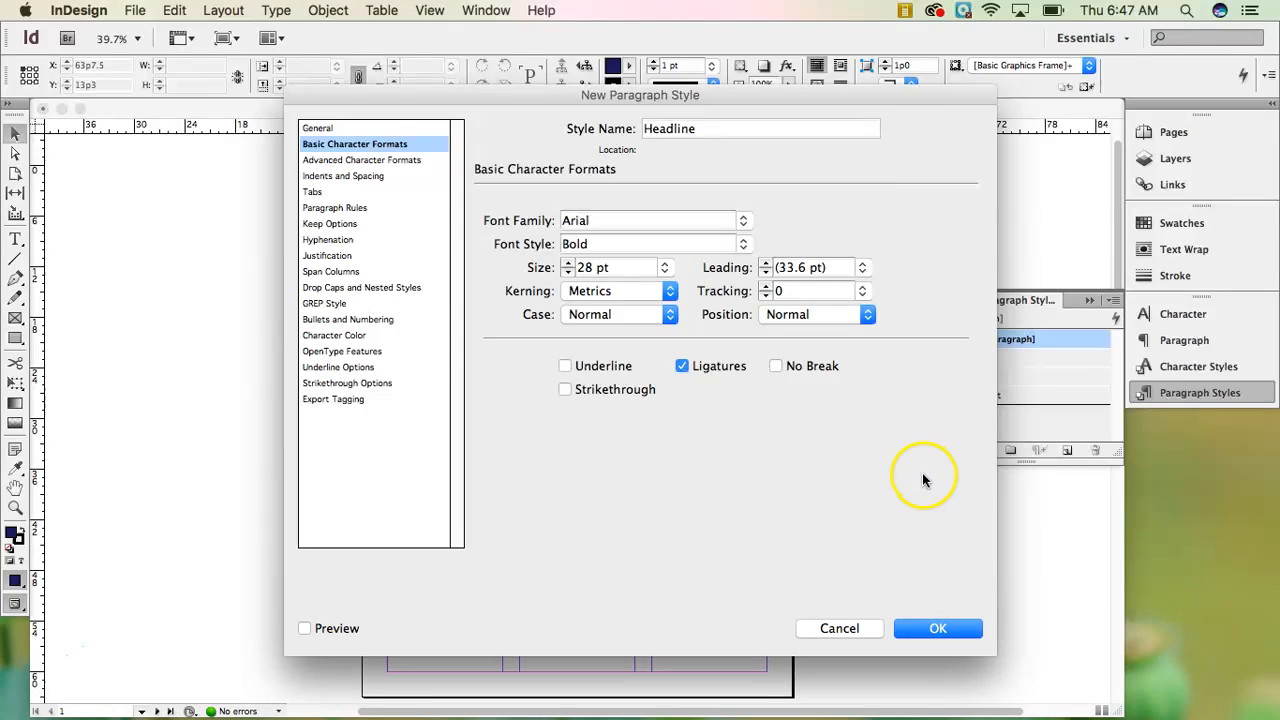
click(938, 629)
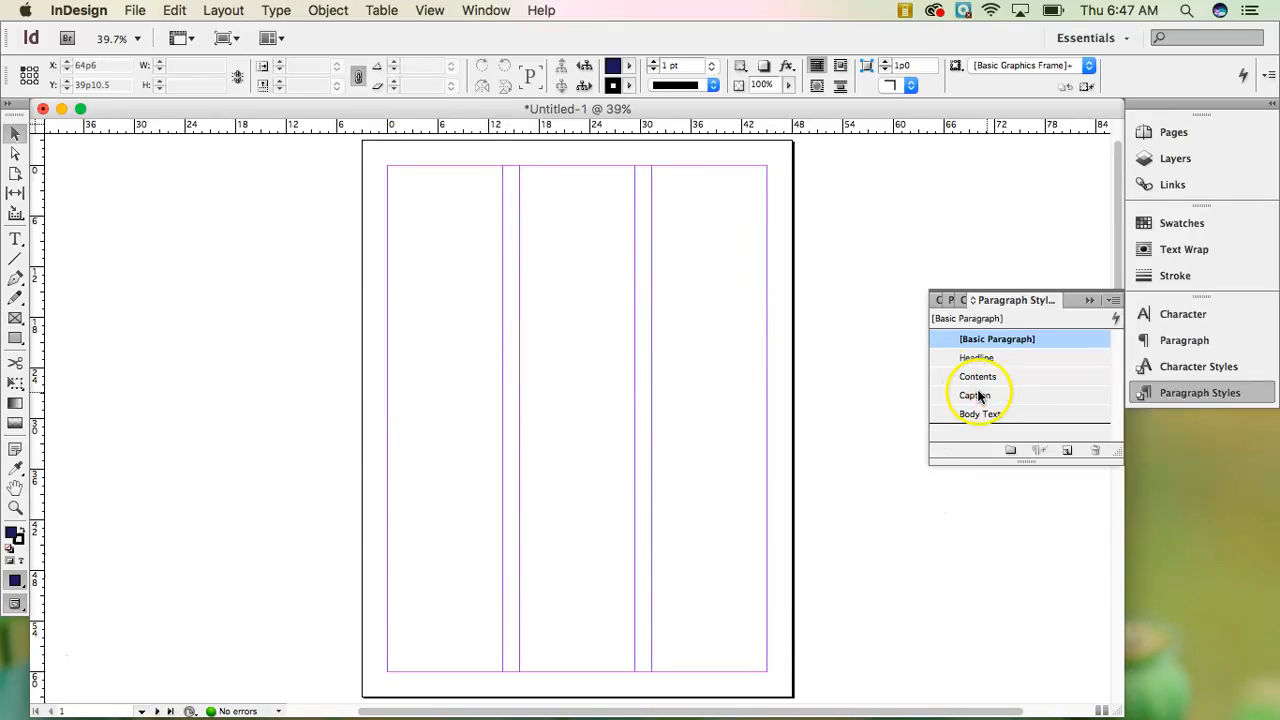
- Start a new paragraph style named Subhead 1 based on the Headline style
click(1012, 358)
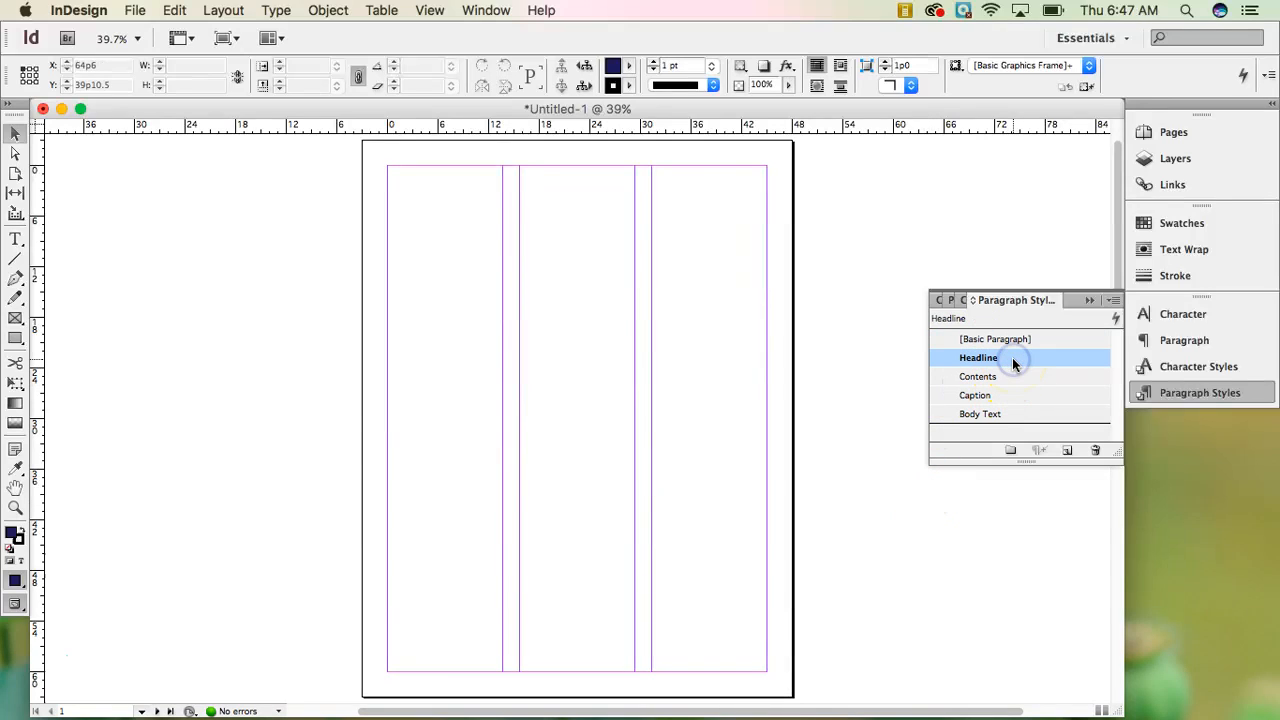
click(1114, 300)
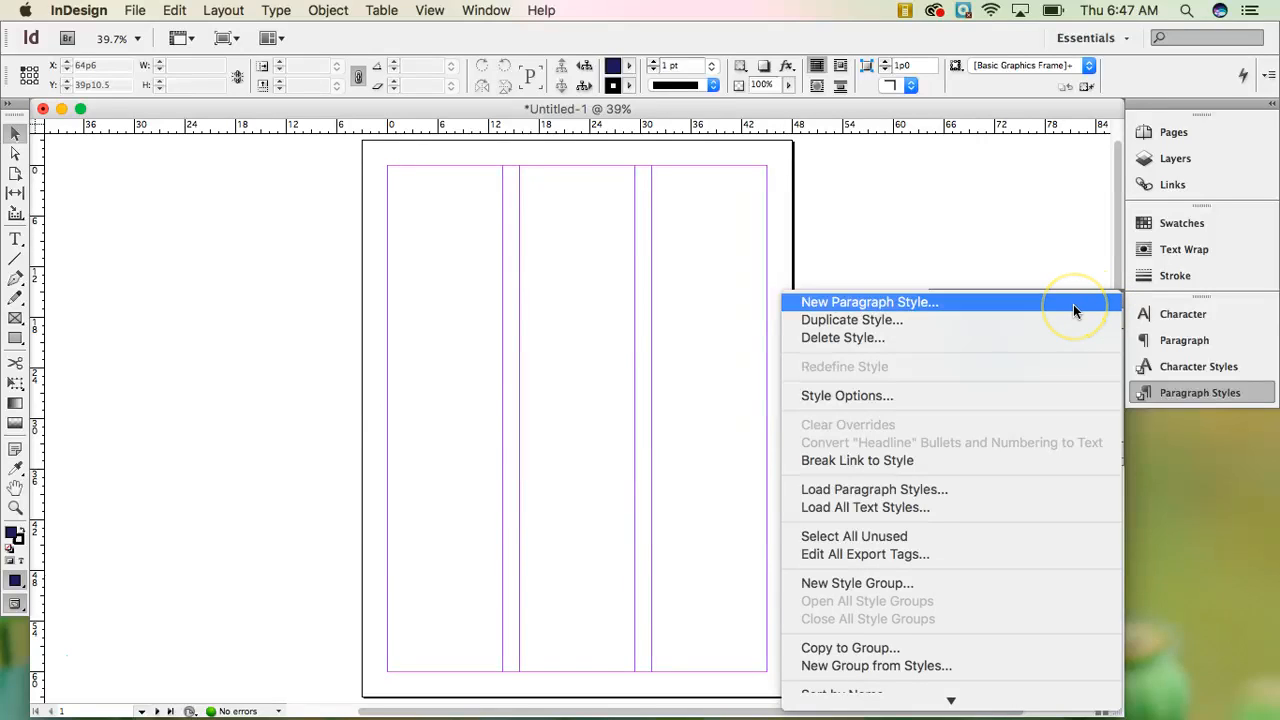
click(1073, 304)
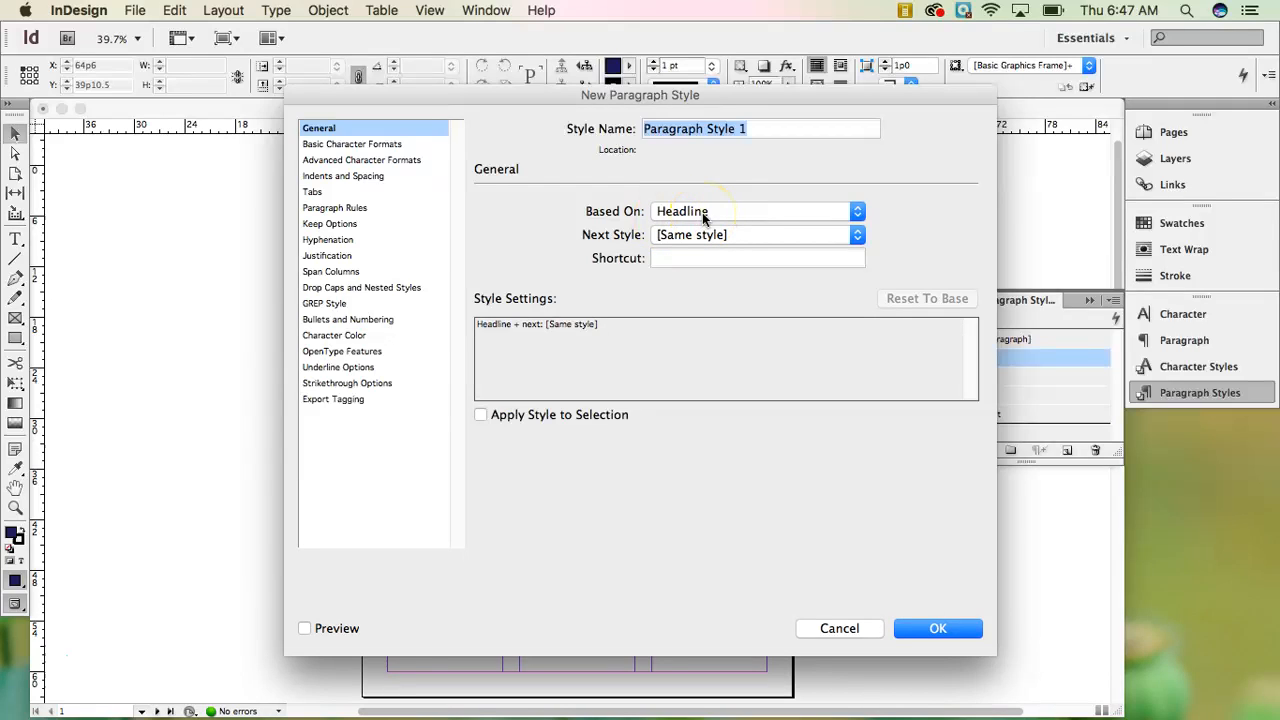
text(S)
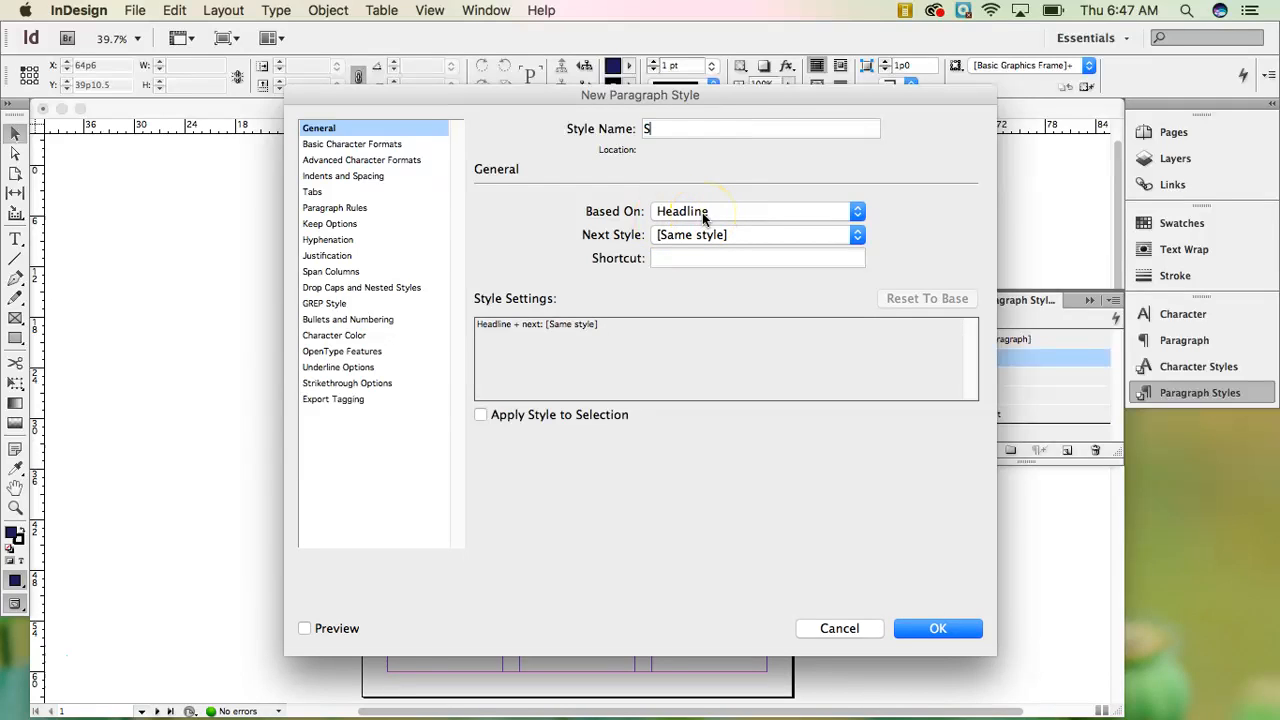
text(ubhead 1)
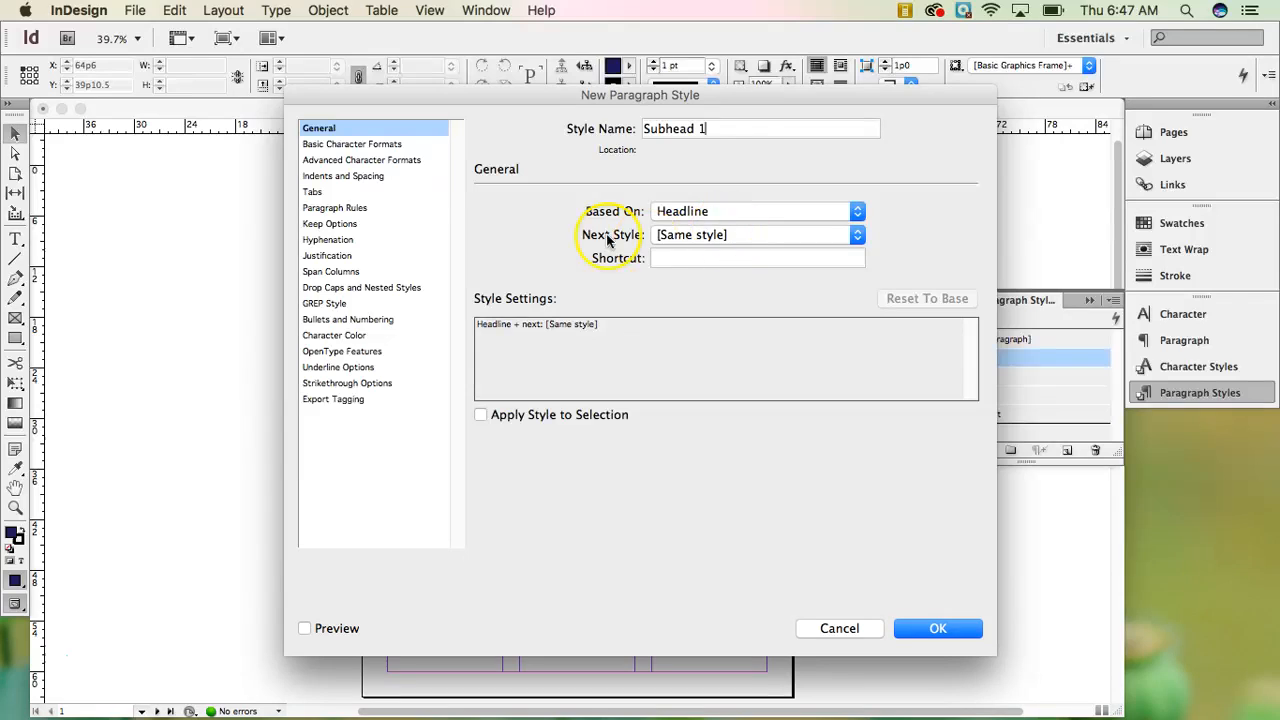
- Set the Subhead 1 style's font size to 16 pt and save the style
click(361, 146)
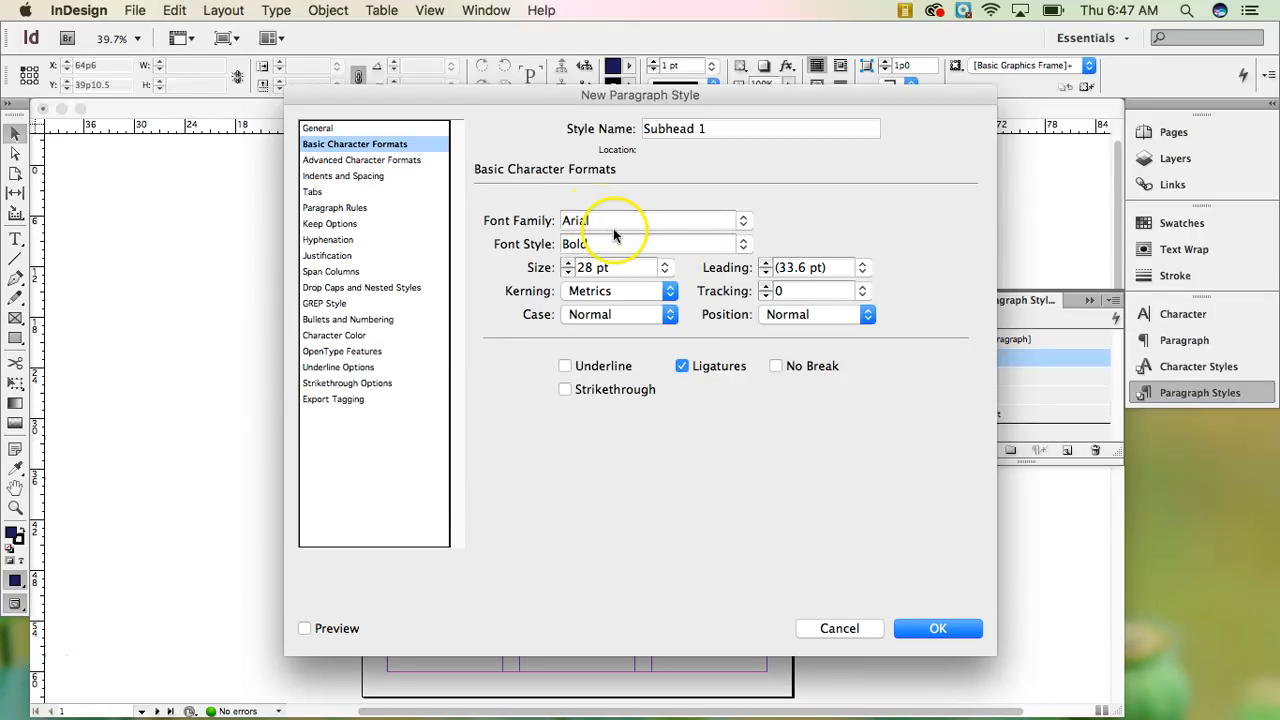
click(666, 268)
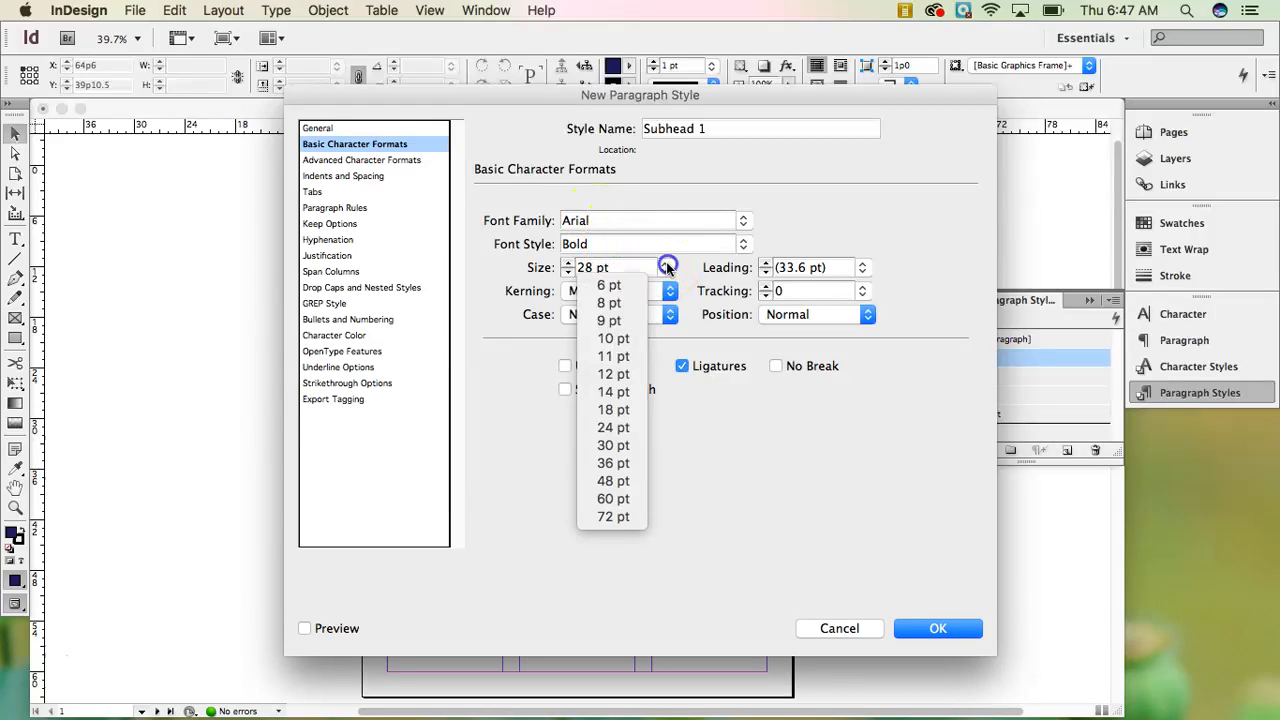
click(615, 409)
click(568, 272)
click(568, 272)
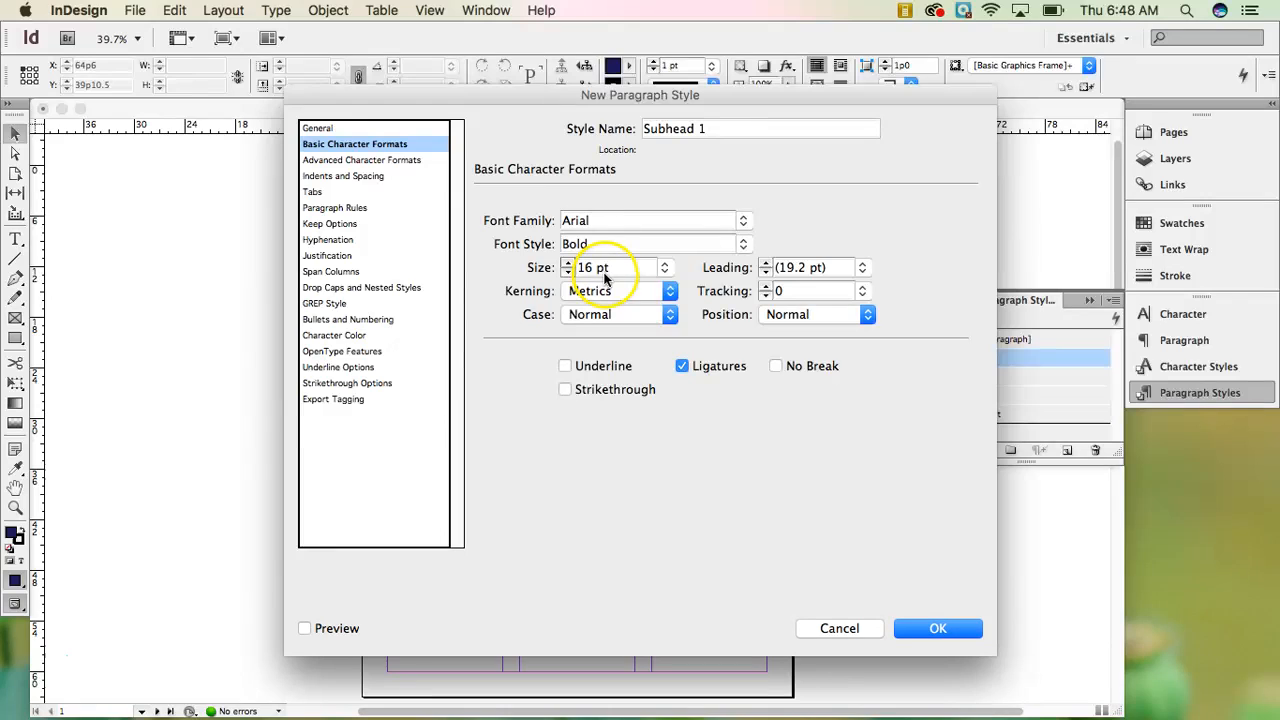
click(313, 136)
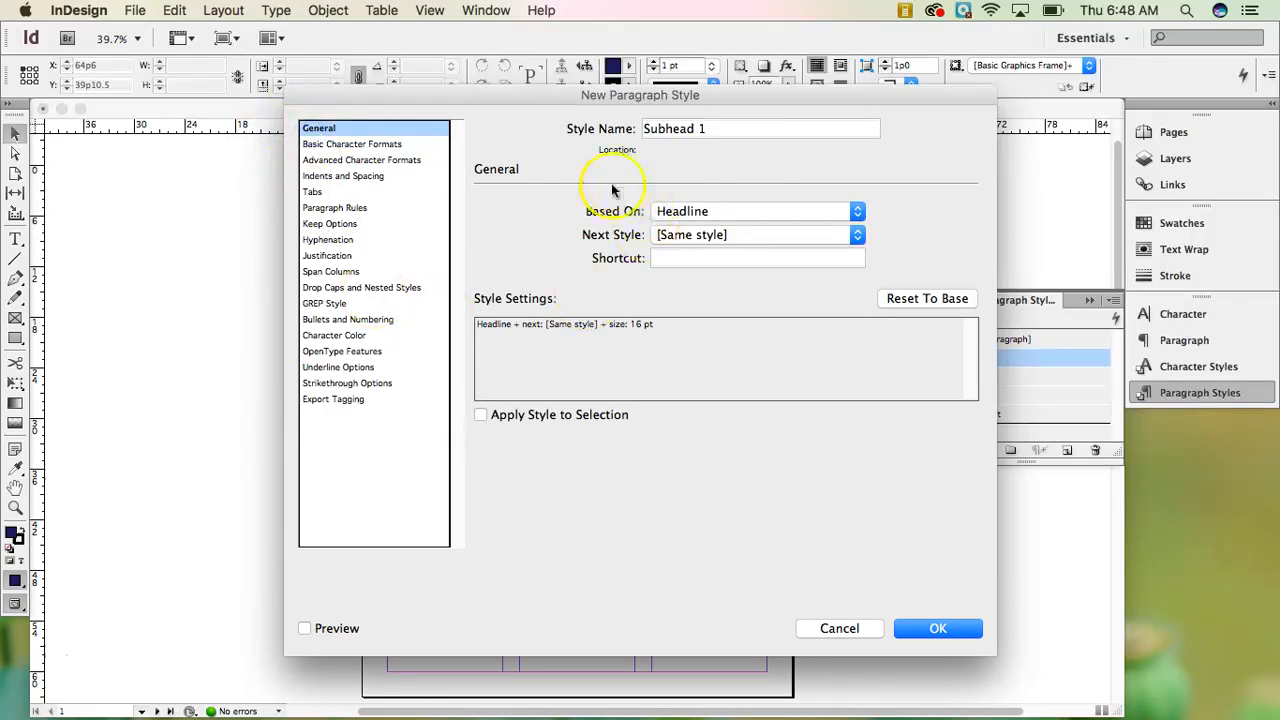
click(948, 630)
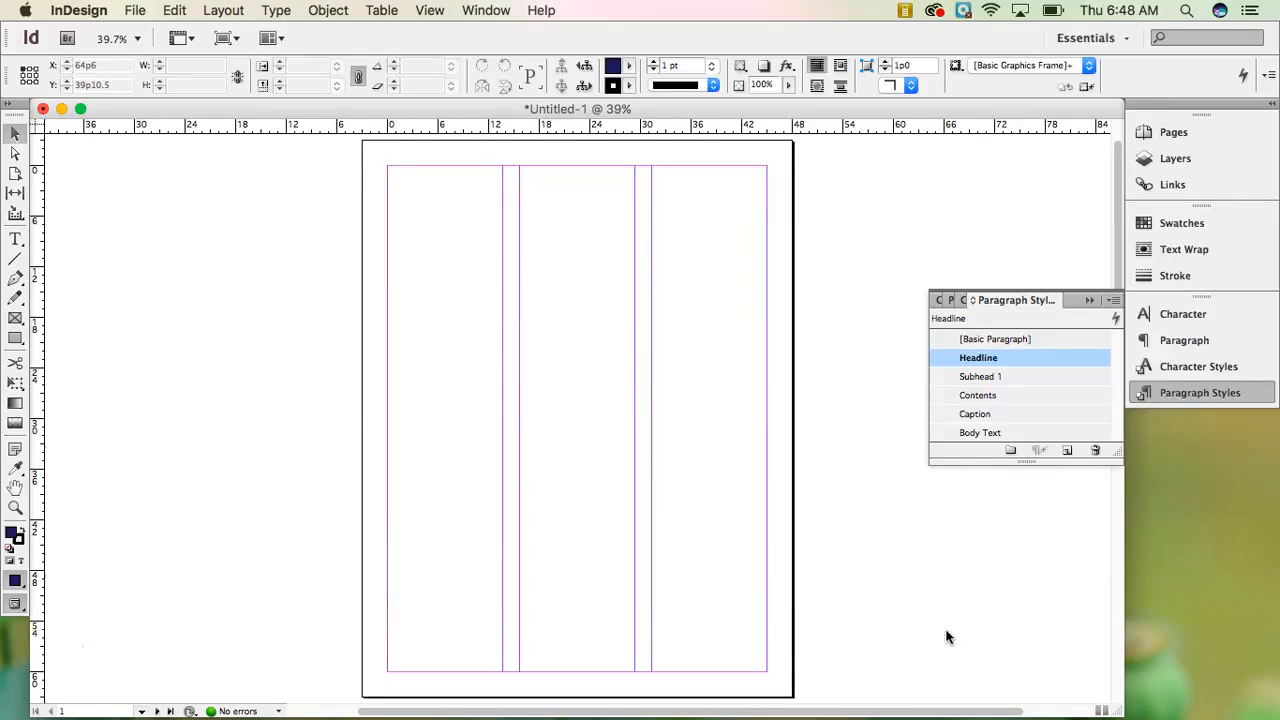
- Start a new paragraph style named Subhead 2 and base it on Subhead 1
click(1017, 377)
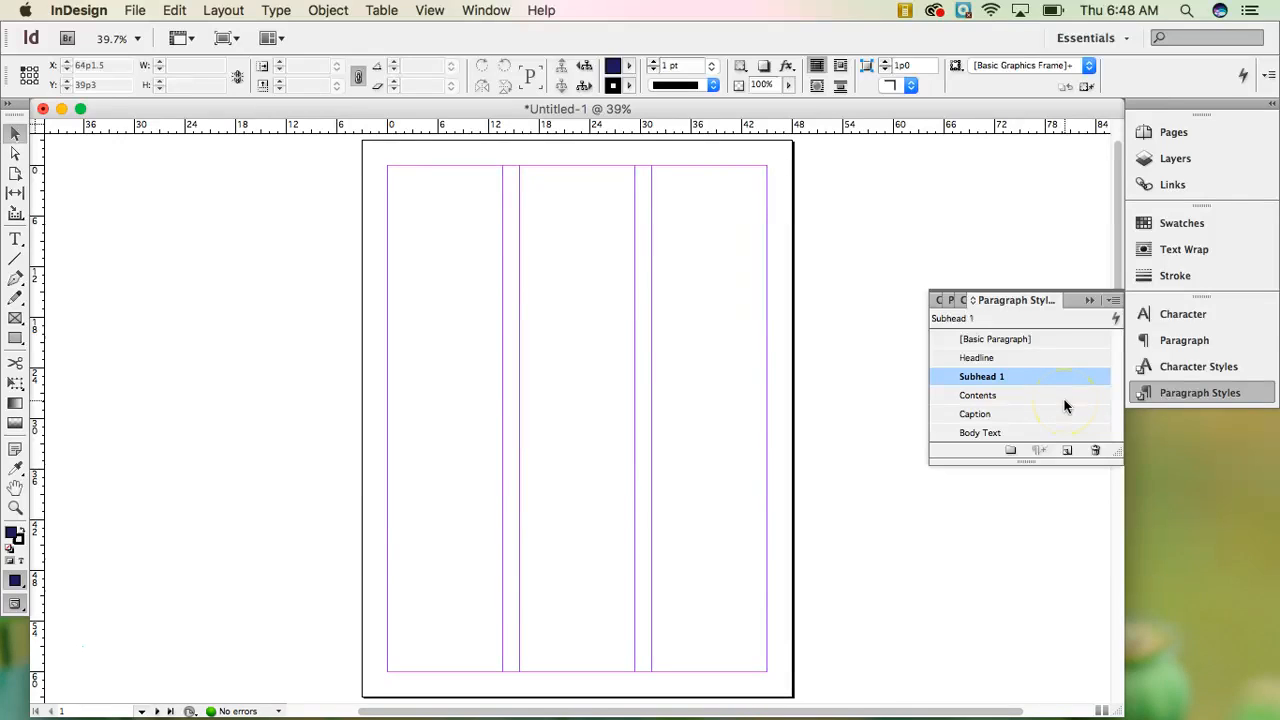
click(1045, 341)
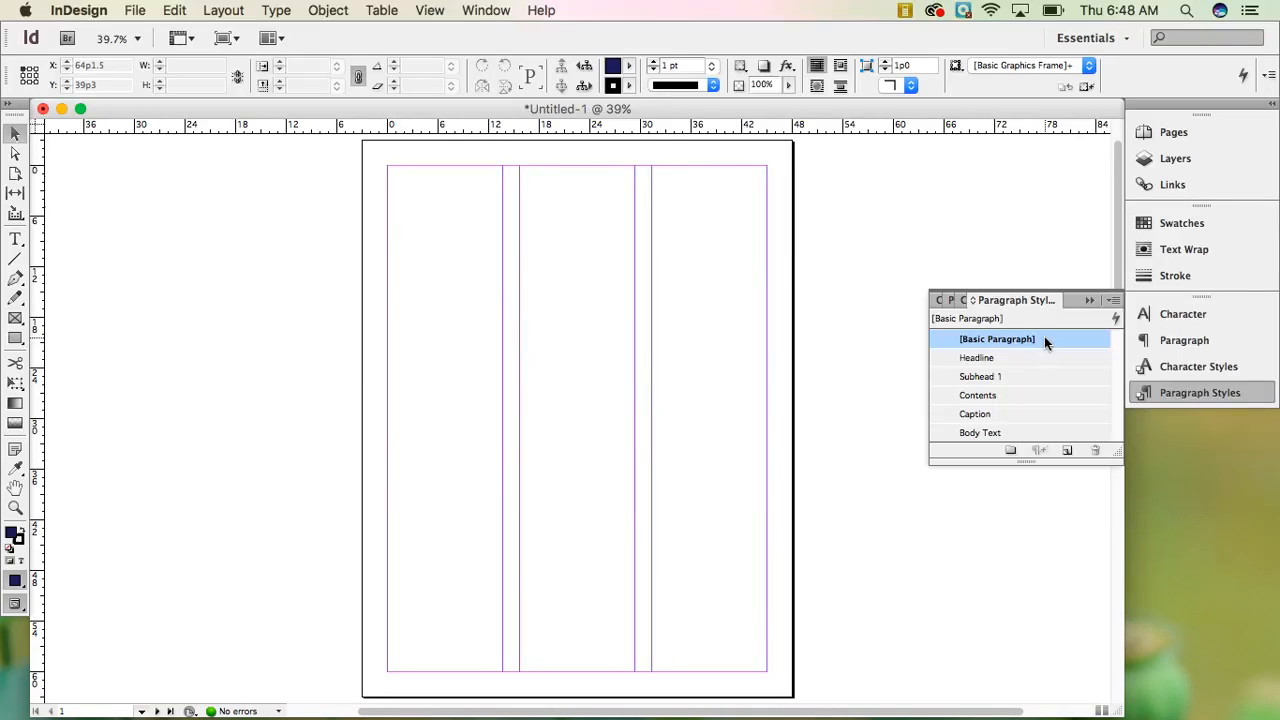
click(1116, 300)
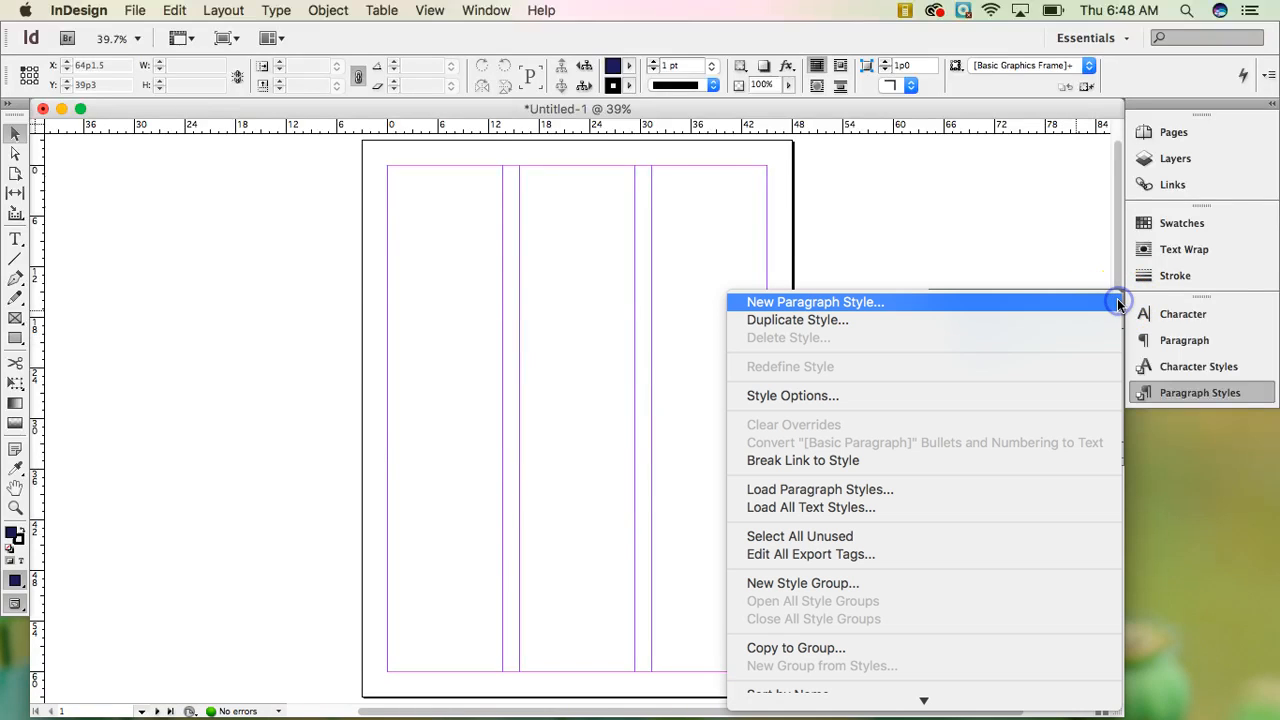
click(963, 302)
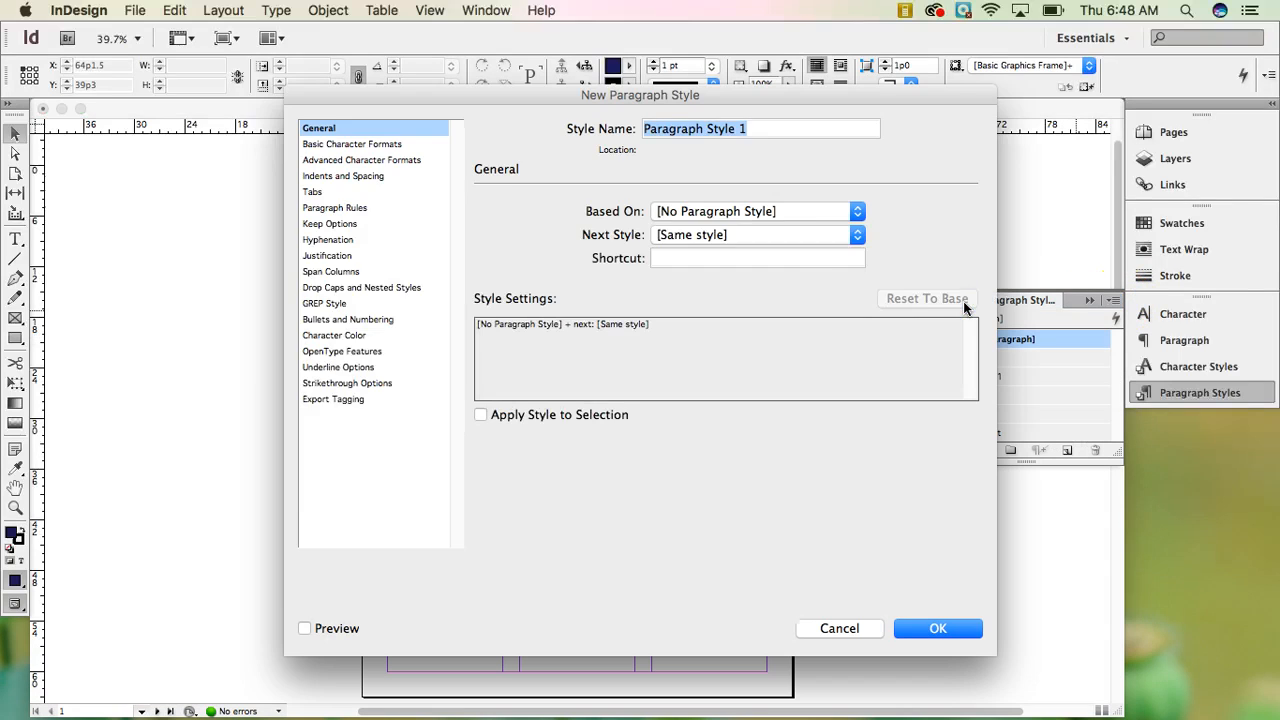
text(Subhea)
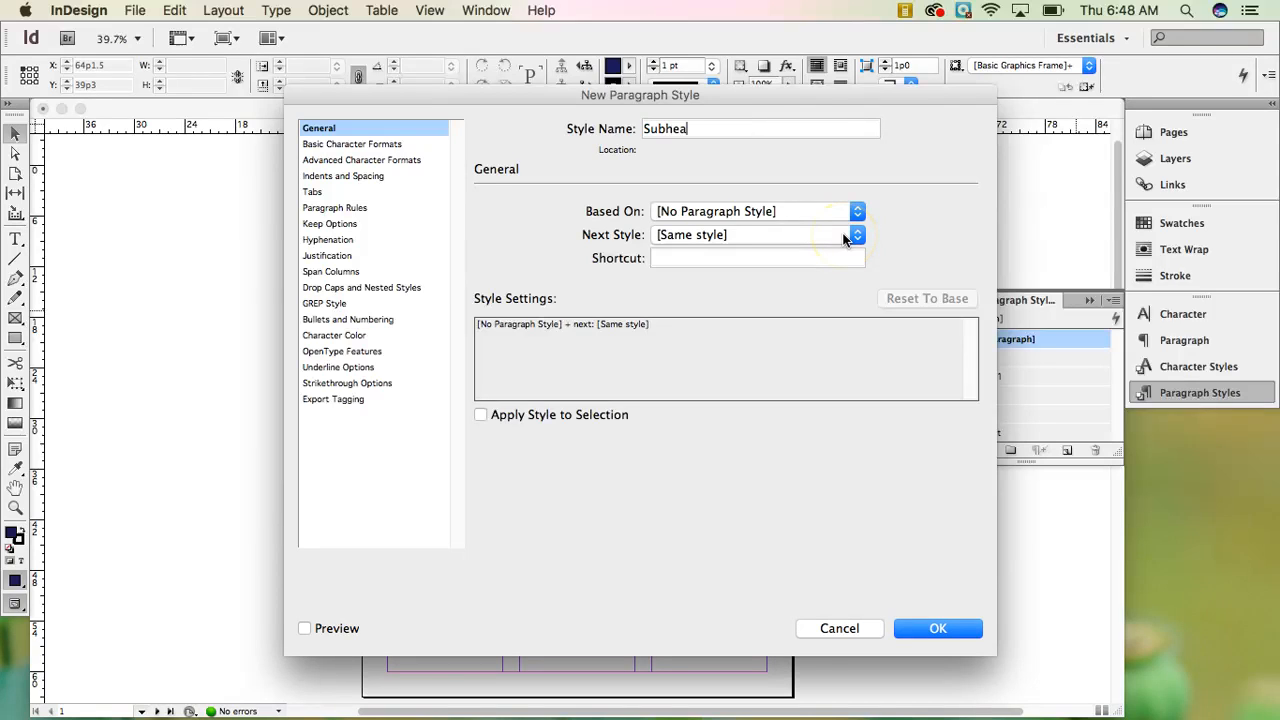
text(d 2)
click(803, 211)
click(776, 286)
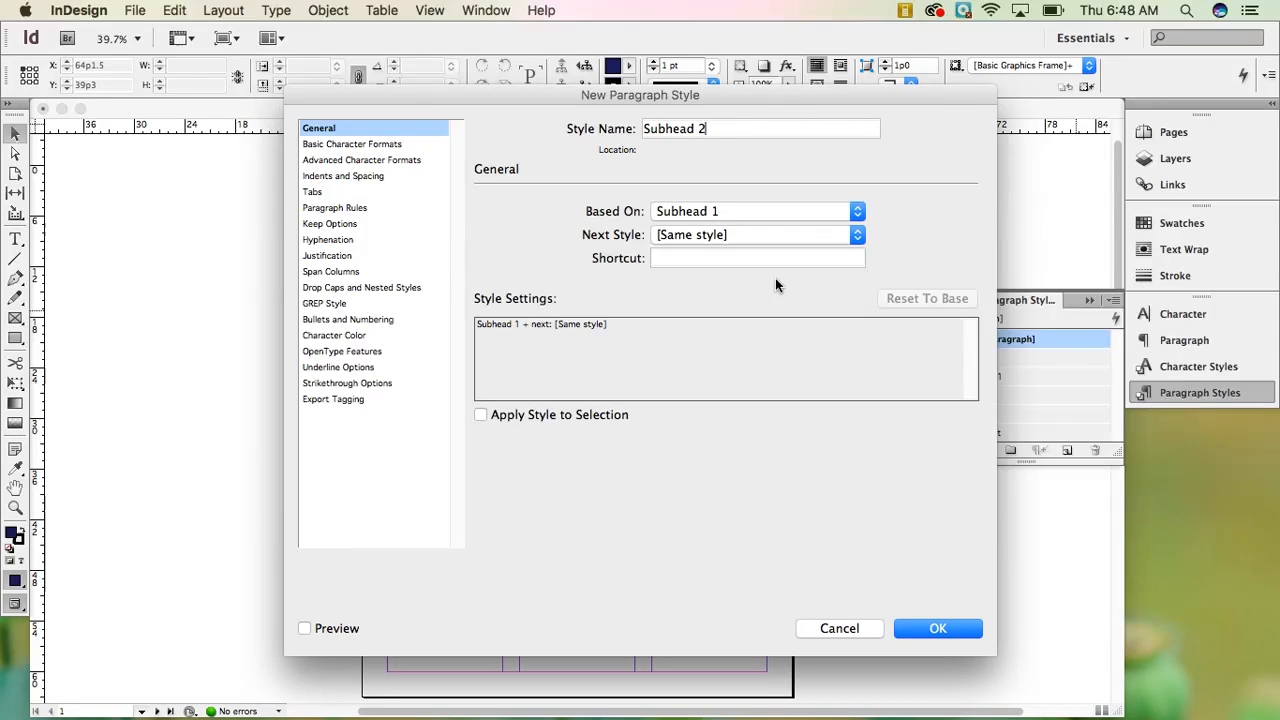
- Set the Subhead 2 style's font size to 14 pt
click(357, 144)
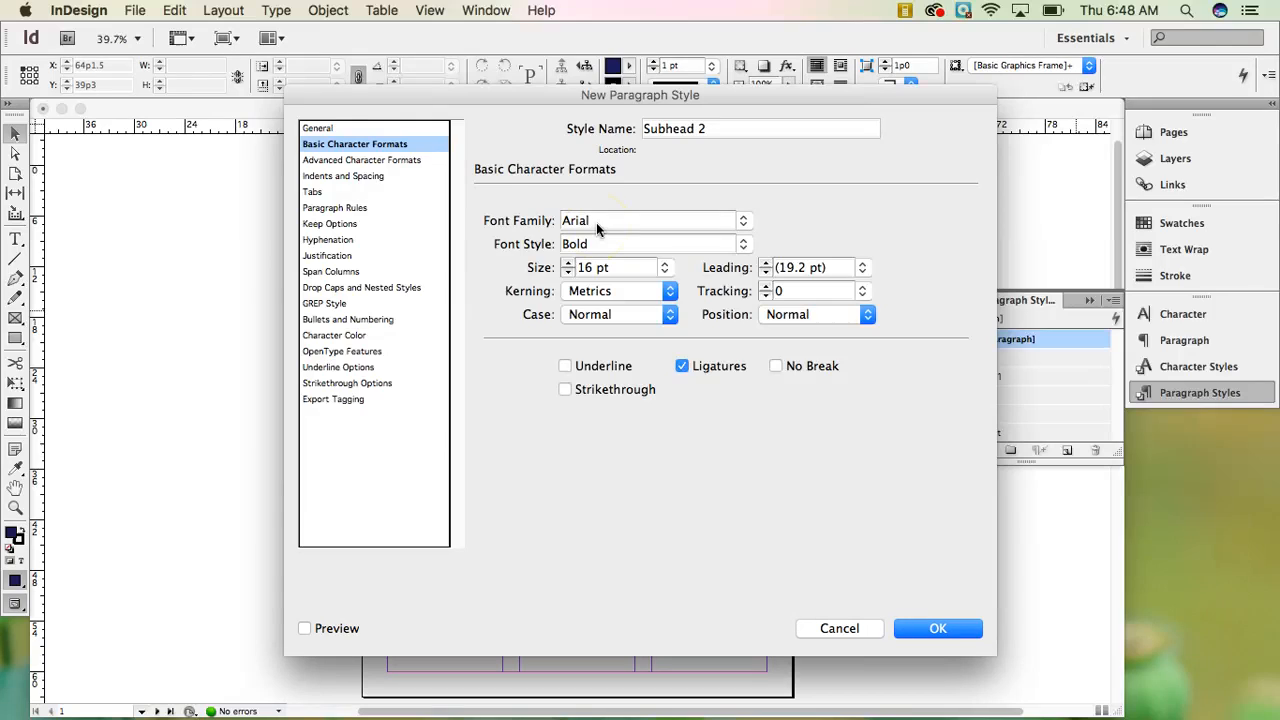
click(567, 272)
click(567, 272)
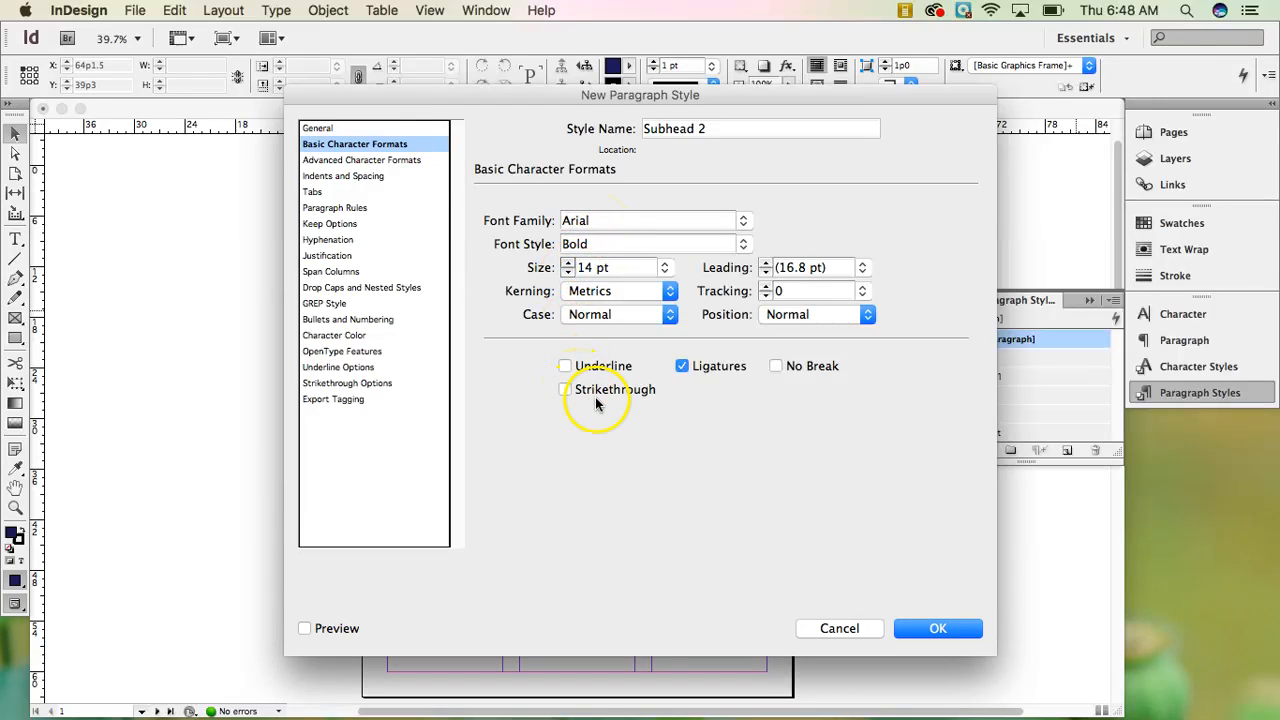
- Set the Subhead 2 style's space before to 2p0 and save the style
click(367, 180)
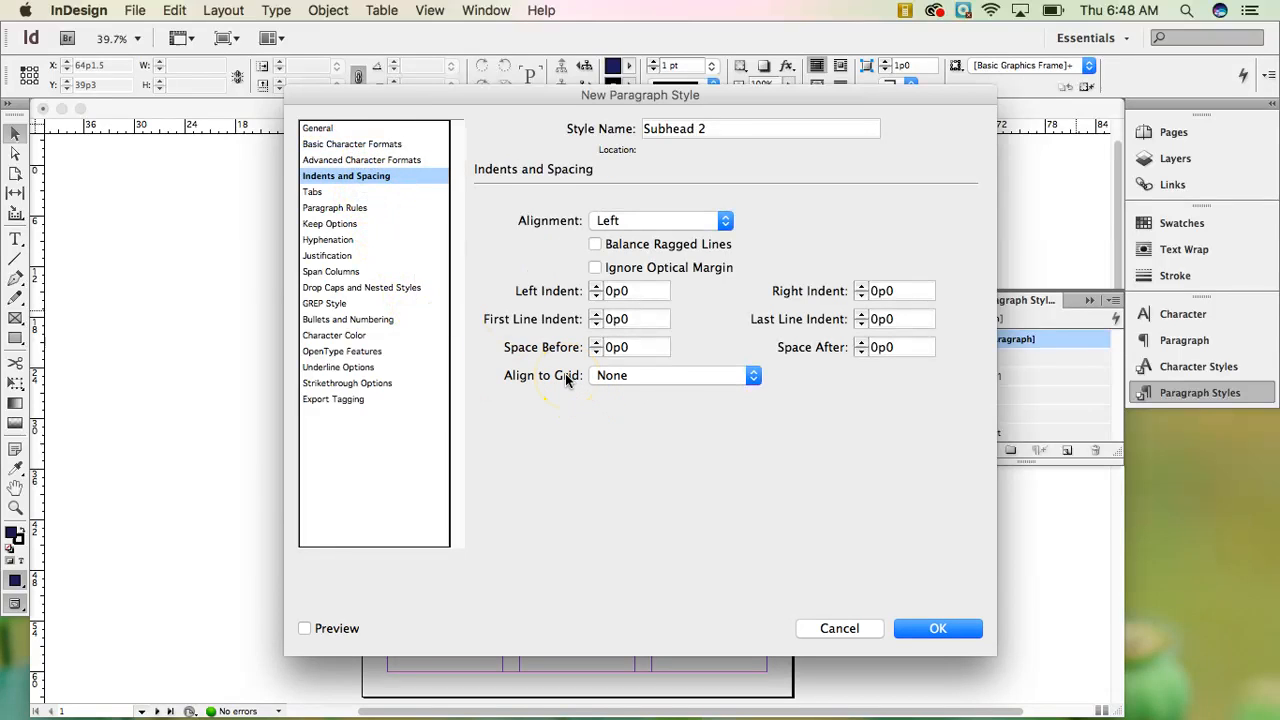
click(608, 347)
key(BackSpace)
text(2)
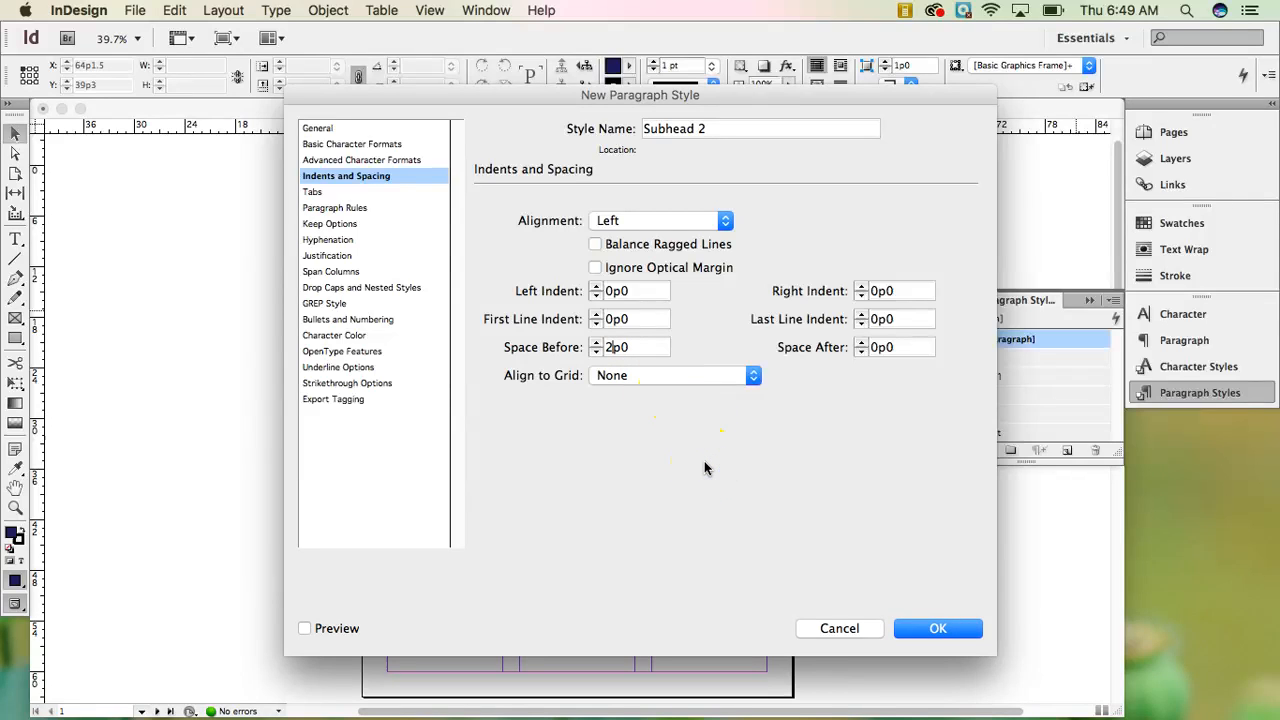
click(940, 628)
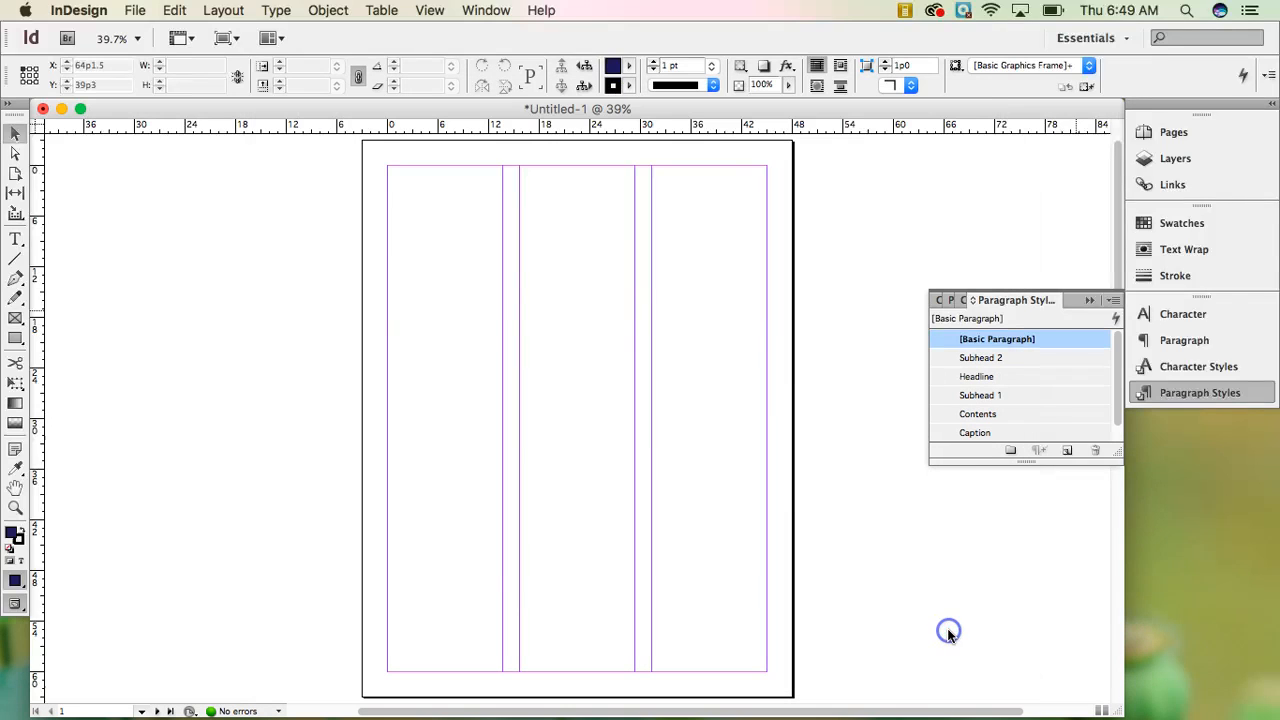
- Start a new paragraph style named Kicker and base it on Subhead 2
click(1035, 341)
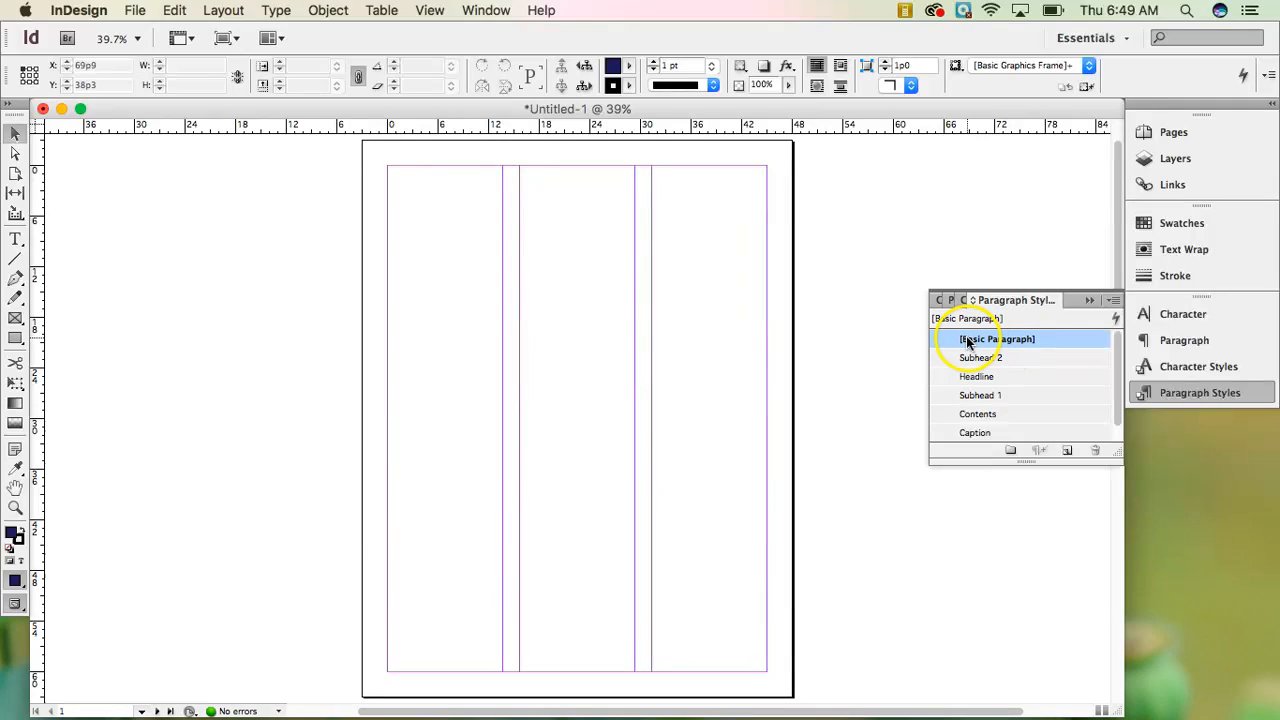
click(1114, 302)
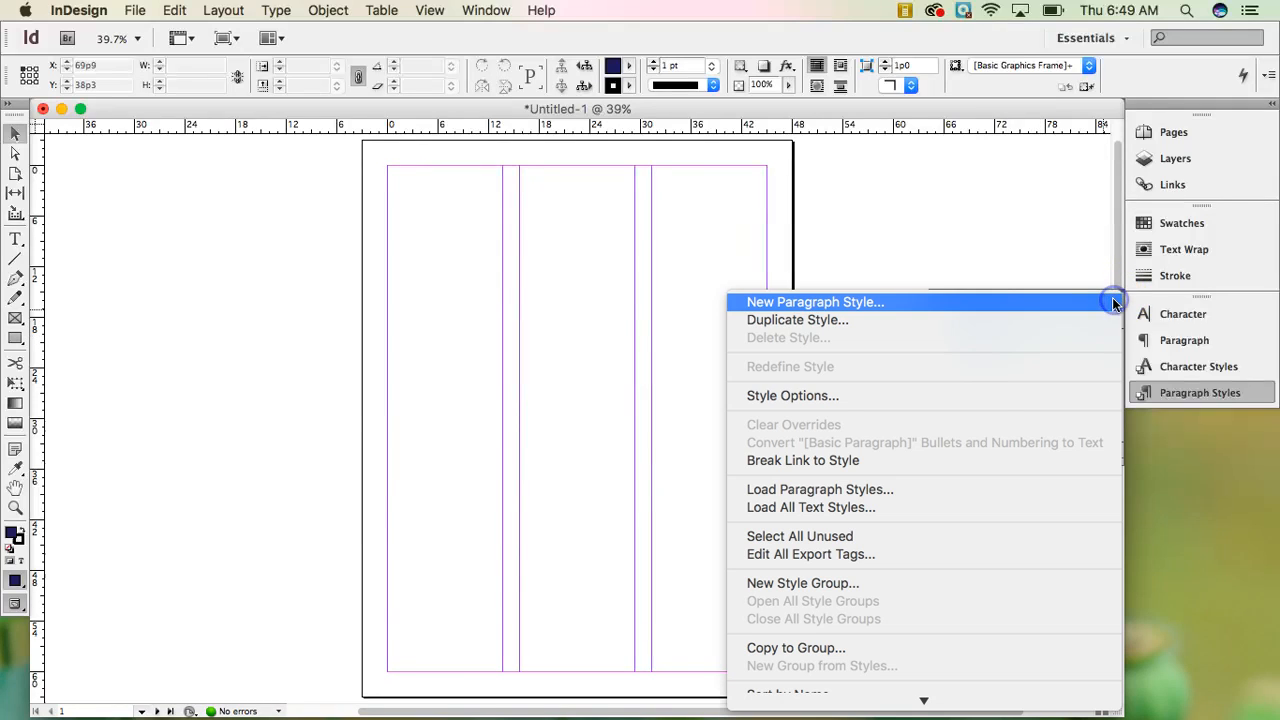
click(853, 303)
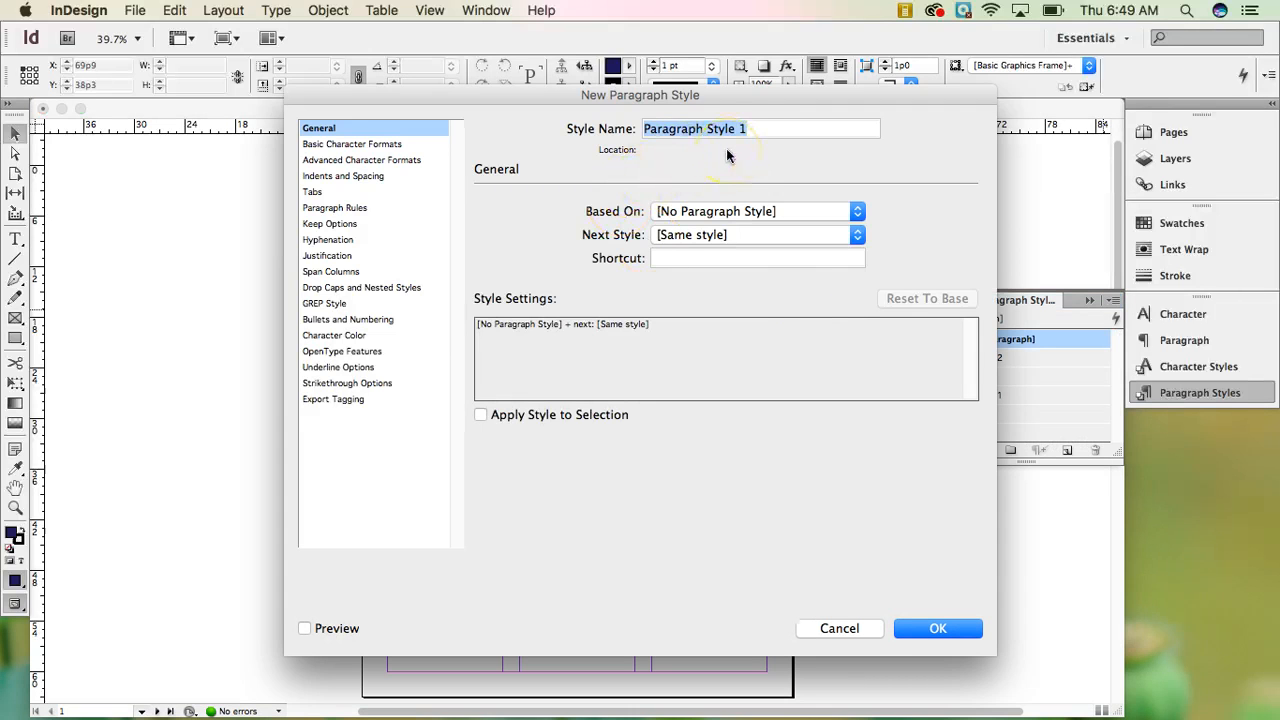
text(Kicker)
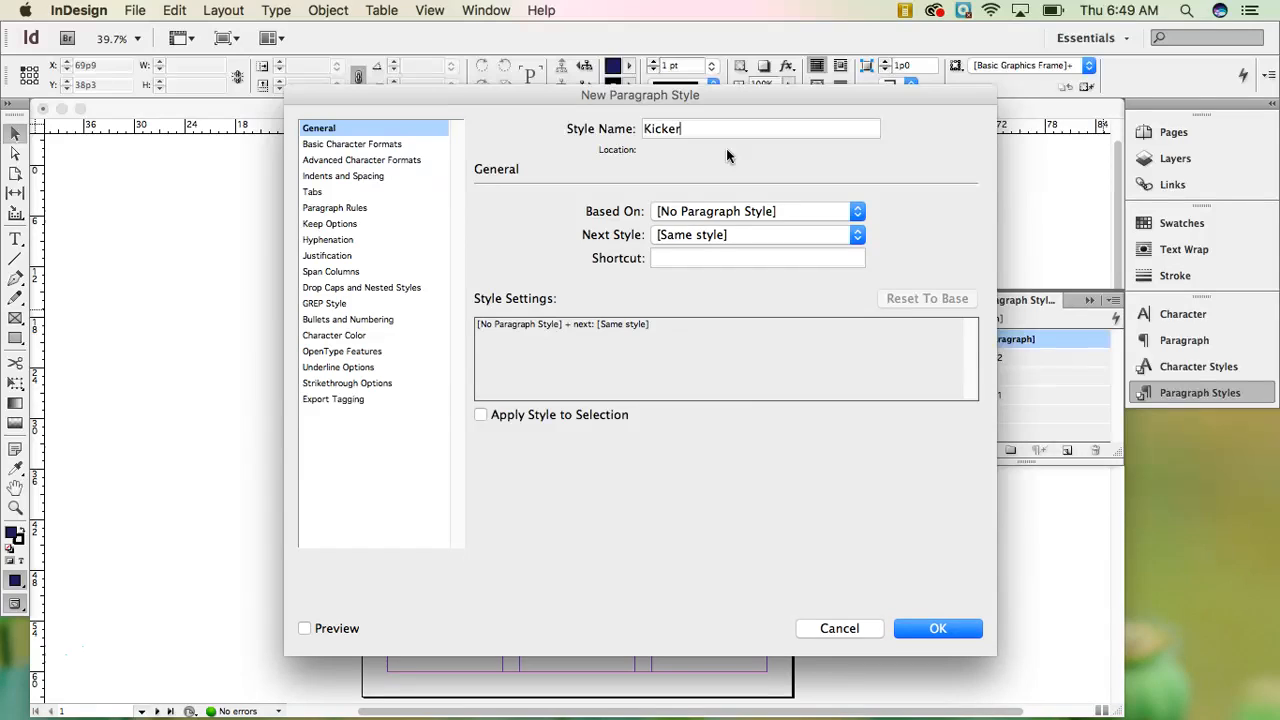
click(803, 211)
click(790, 271)
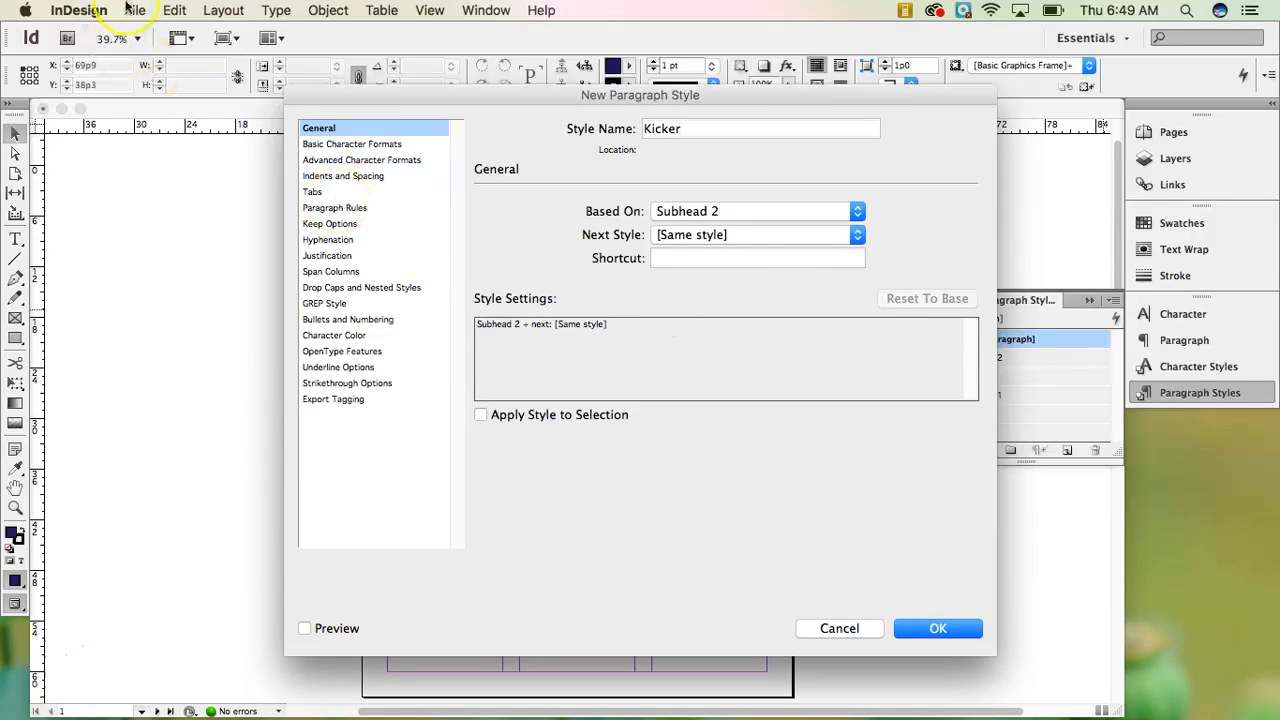
- Set the Kicker style's font size to 9 pt, turn on underline and save the style
click(313, 145)
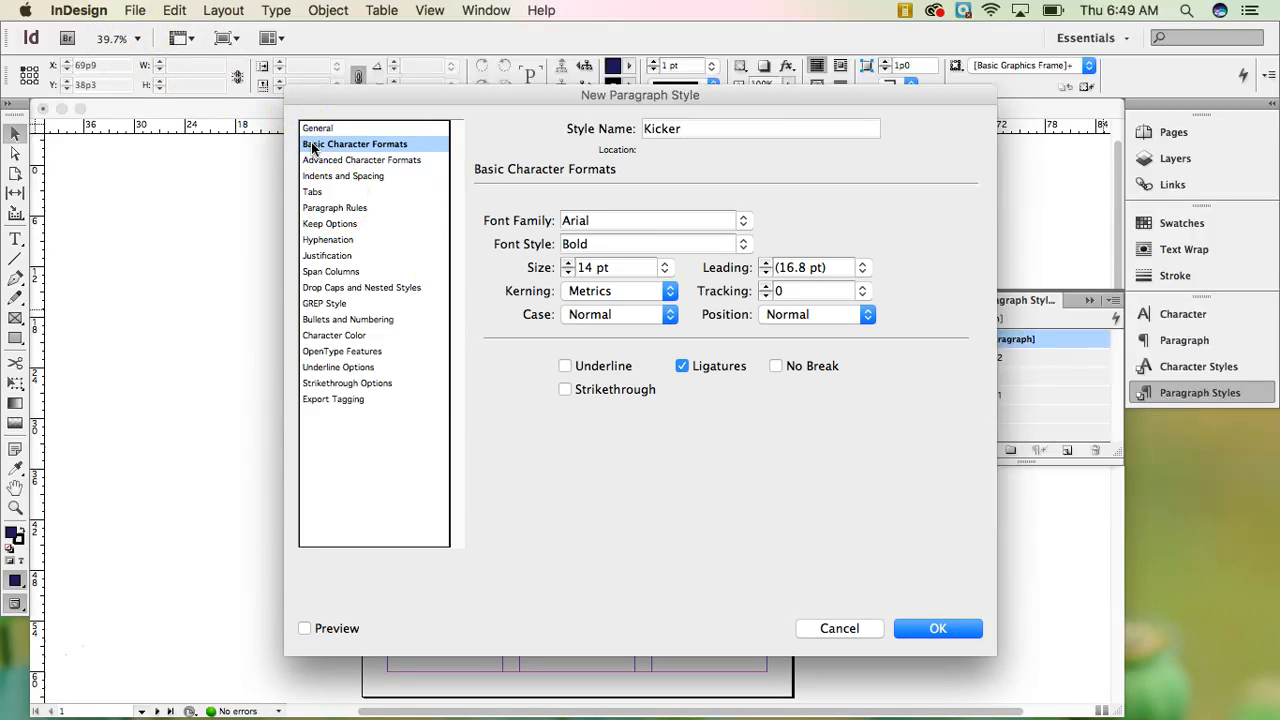
click(593, 269)
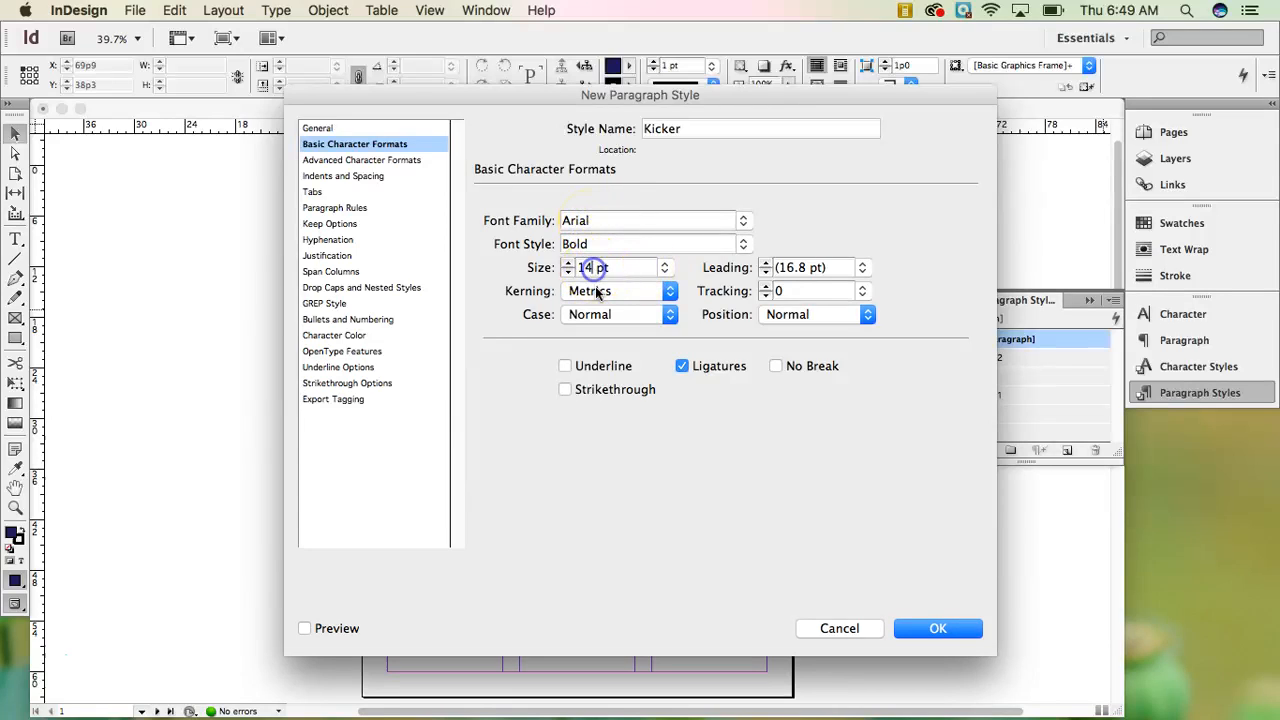
key(BackSpace)
key(BackSpace)
key(BackSpace)
text(9)
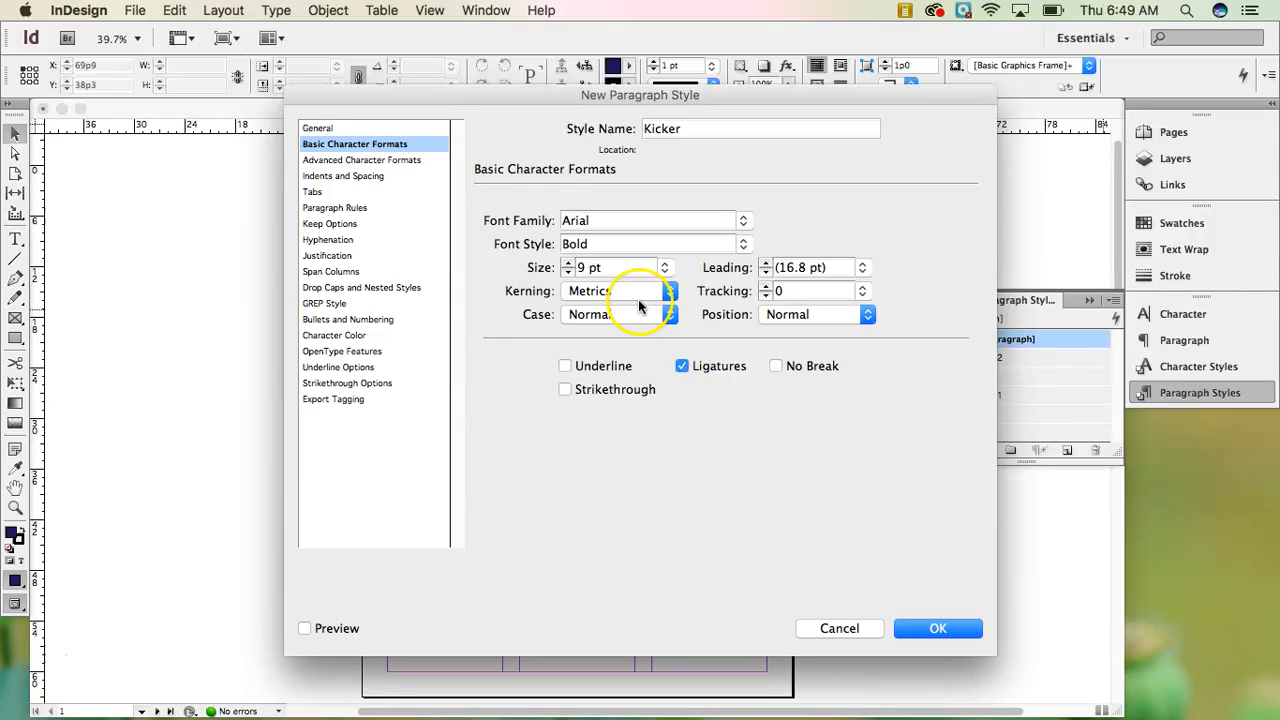
click(565, 366)
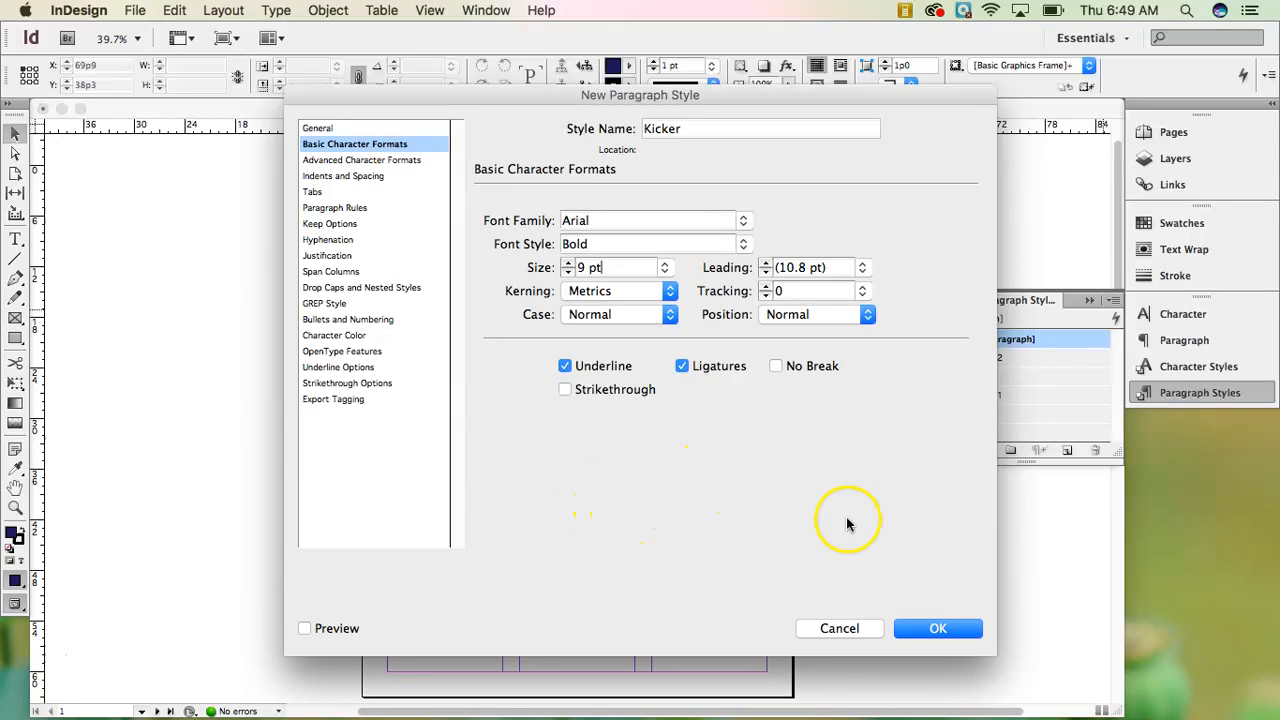
click(947, 630)
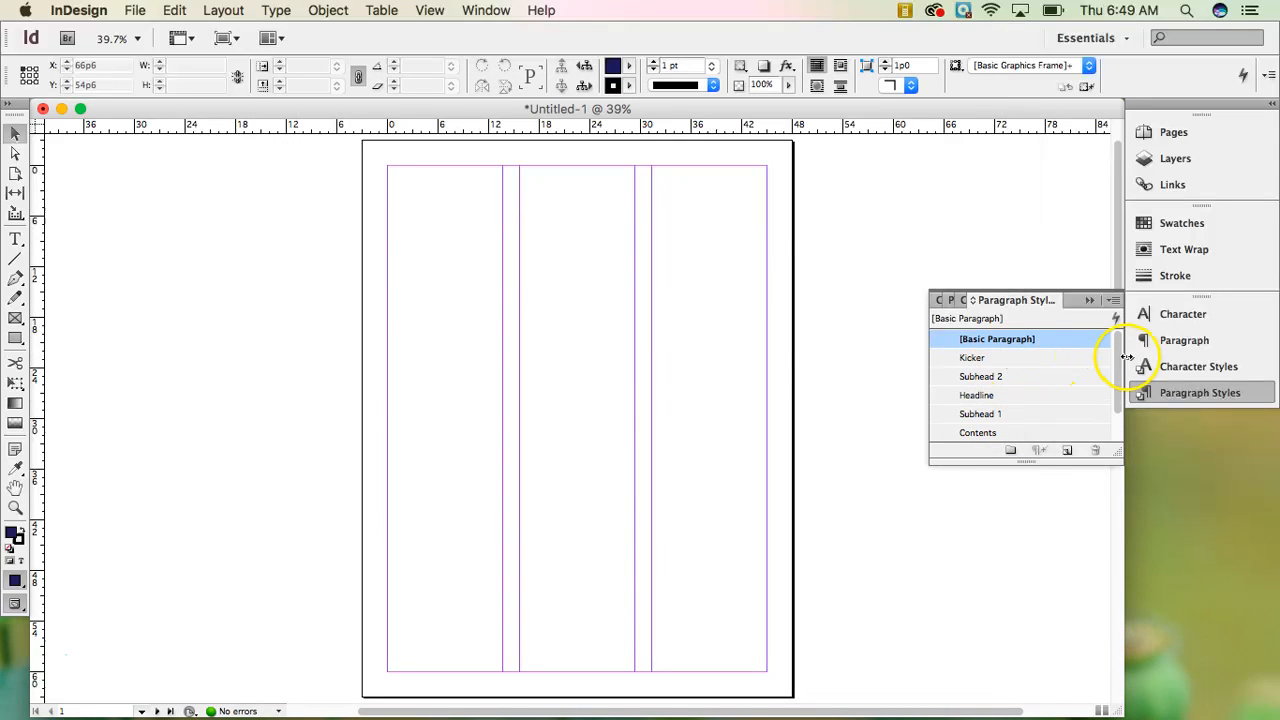
- Review the Body Text style's settings in its style options and close them
mouse_move(1119, 358)
mouse_down()
mouse_move(1120, 397)
mouse_move(1118, 334)
mouse_up()
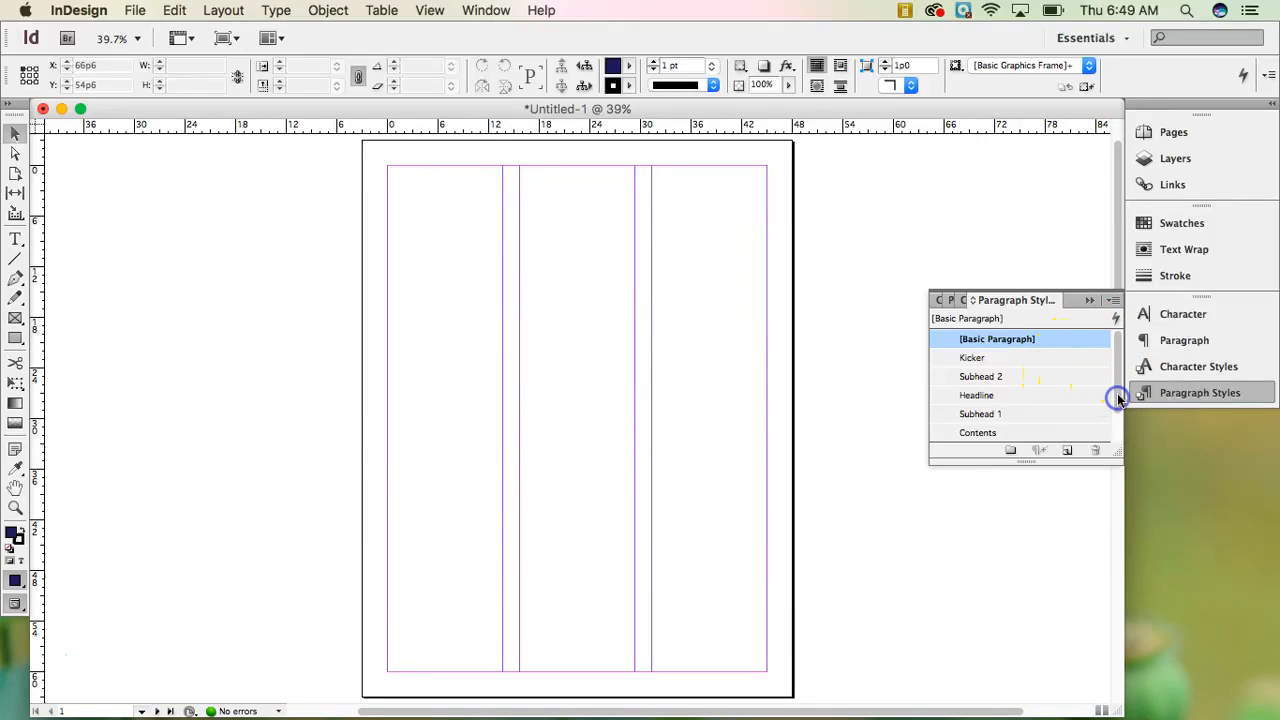
drag(1117, 397, 1117, 426)
double_click(1006, 433)
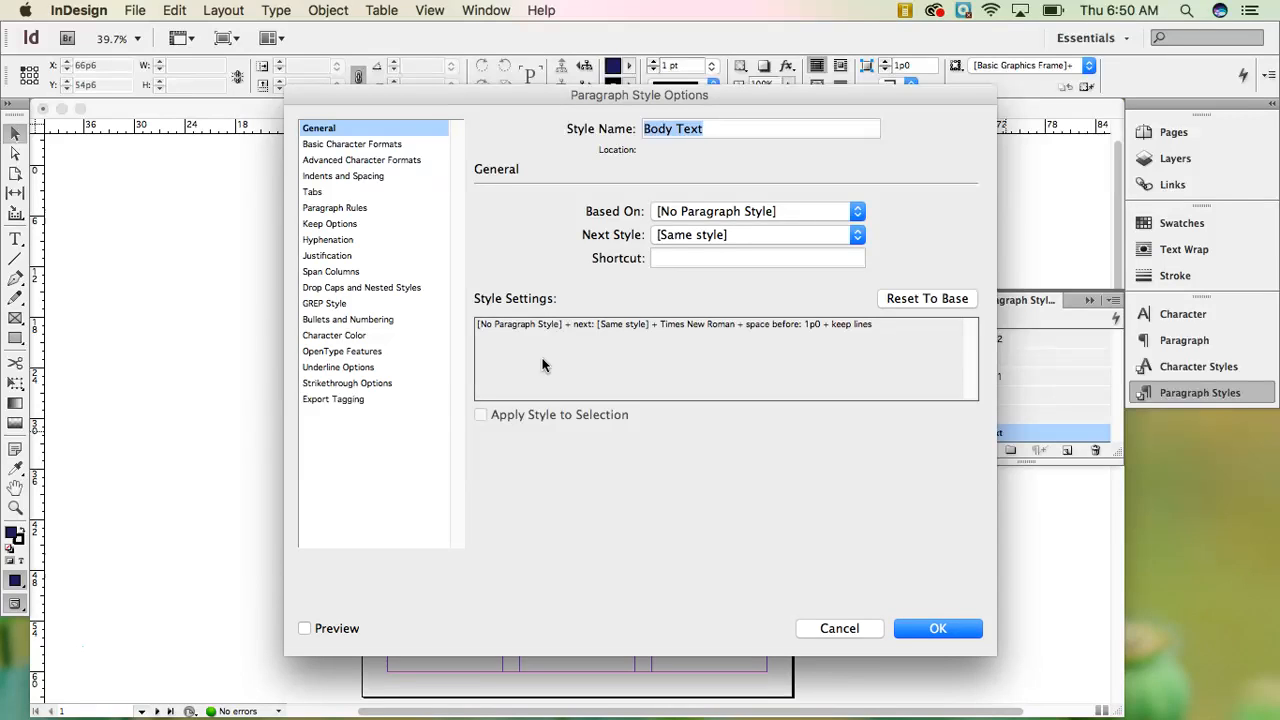
click(970, 632)
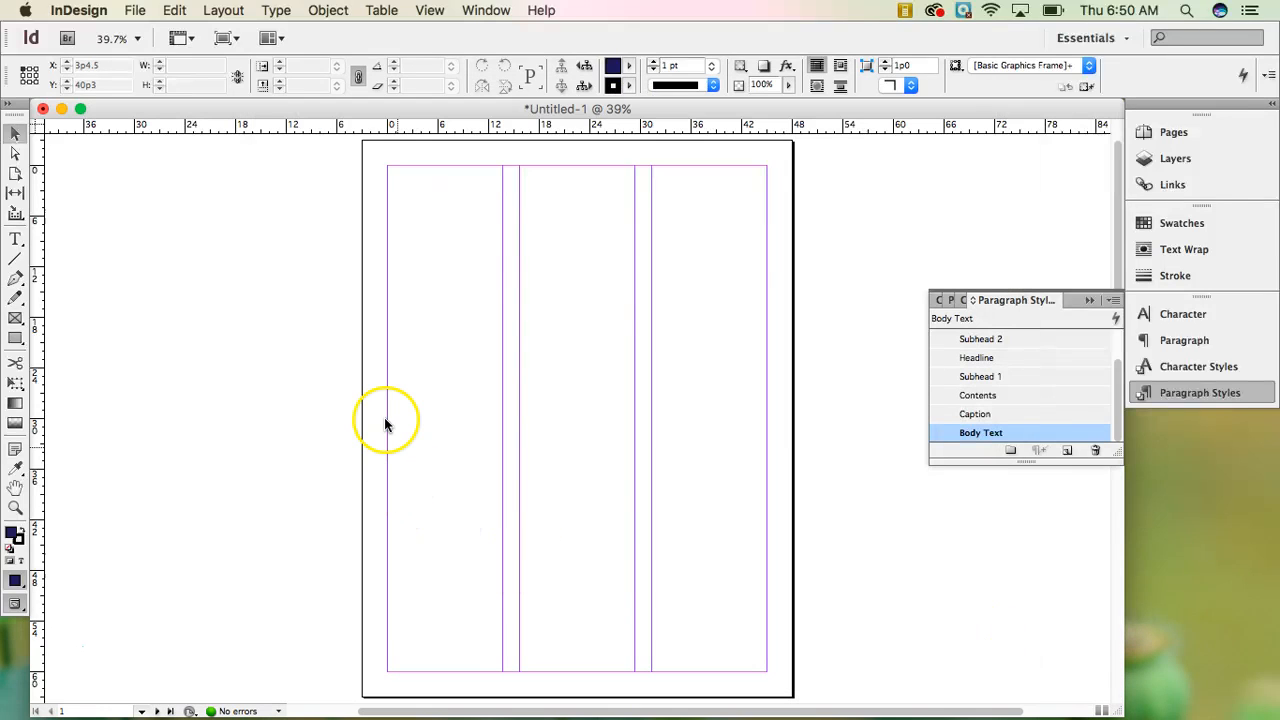